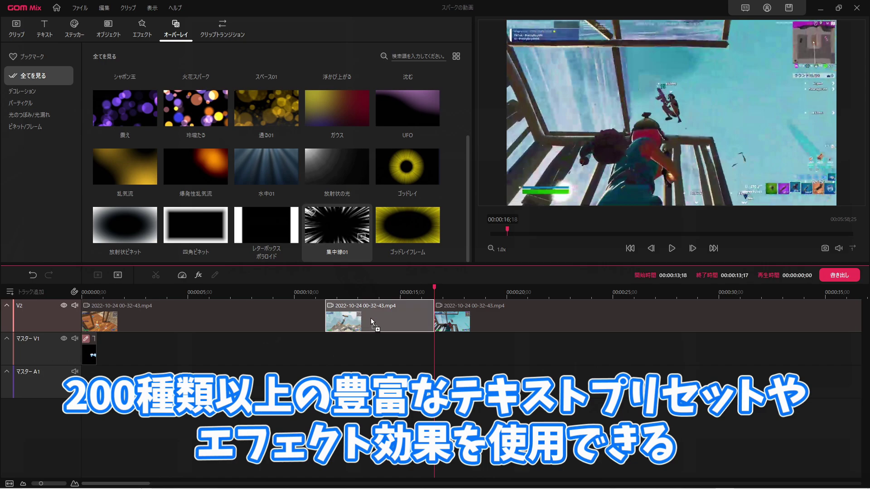
{"action": "left_click", "coordinate": [274, 291]}
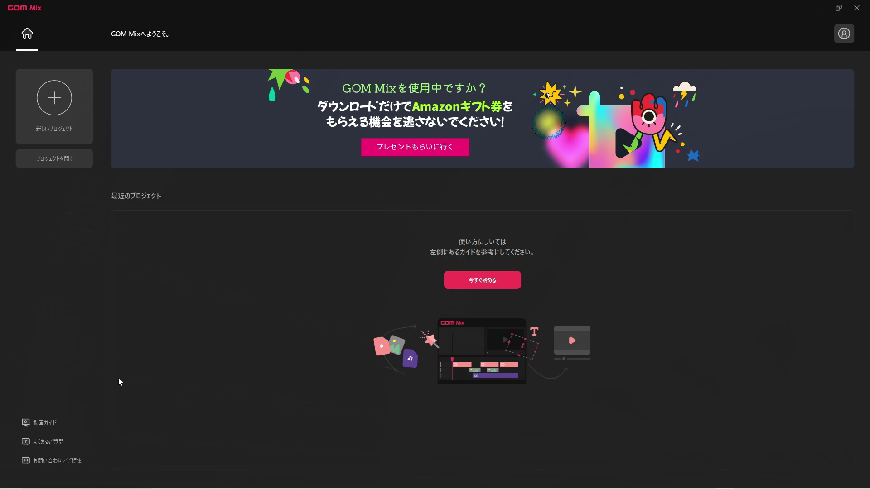
- Start a new project and name it スパークの動画
{"action": "left_click", "coordinate": [56, 93]}
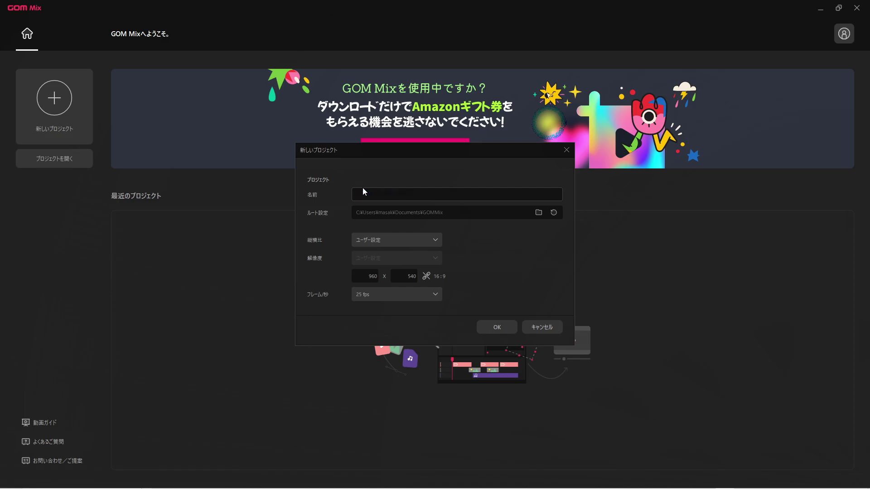
{"action": "type", "text": "スパークのどうが"}
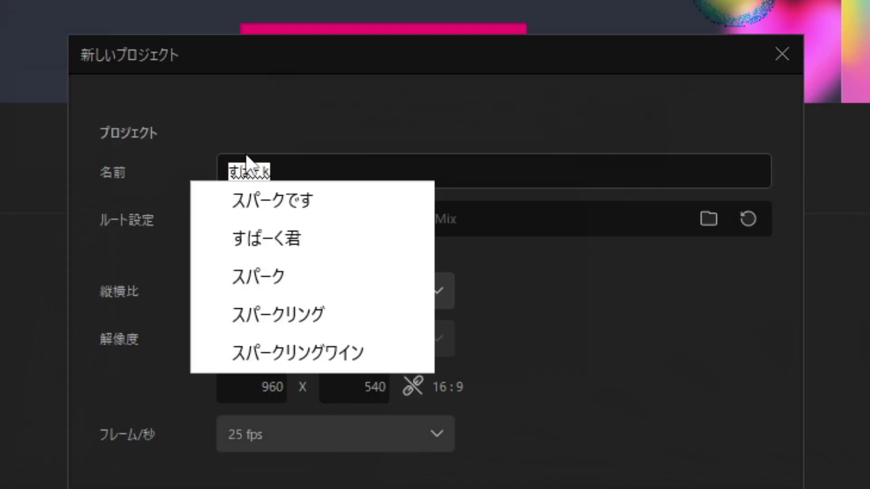
{"action": "key", "text": "Return"}
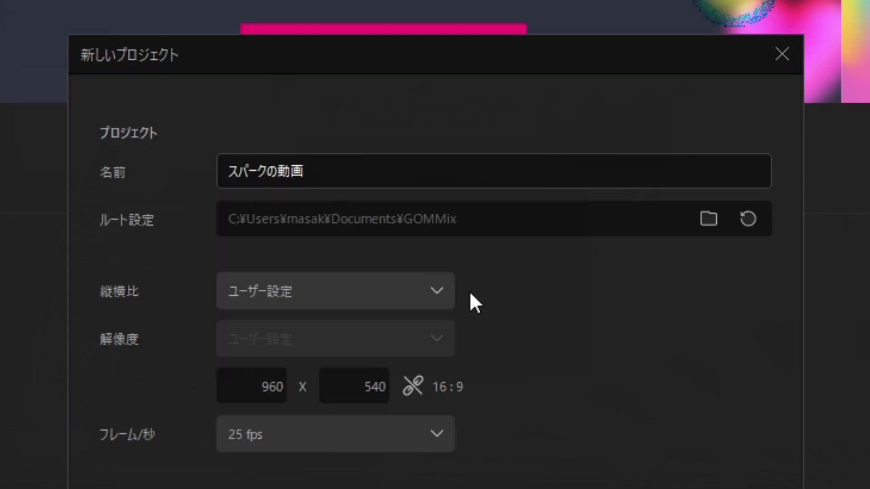
- Set the save folder to OneDrive's 画像, a custom size of 1920 × 1080 and 30 fps, and create the project
{"action": "left_click", "coordinate": [393, 277]}
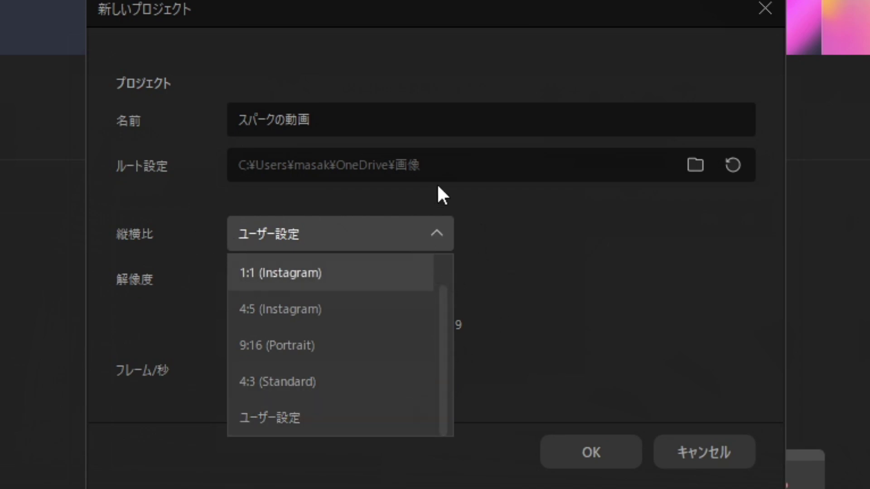
{"action": "left_click", "coordinate": [328, 417]}
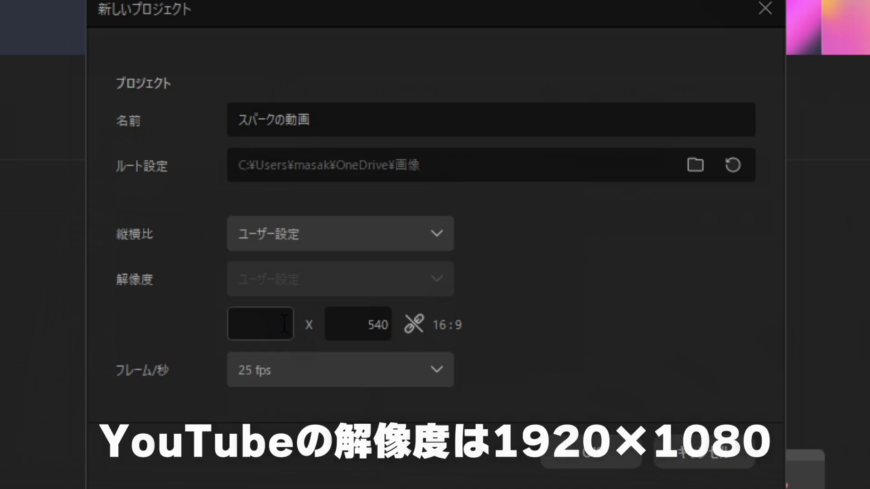
{"action": "left_click", "coordinate": [414, 323]}
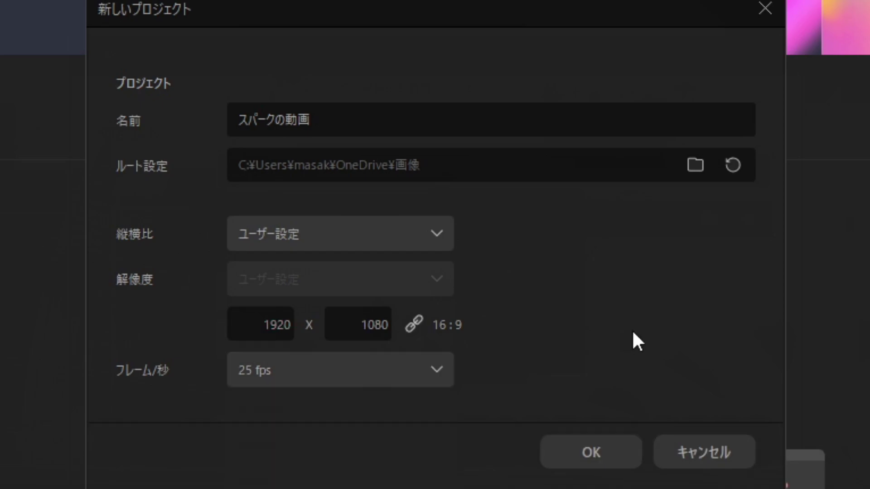
{"action": "left_click", "coordinate": [324, 372]}
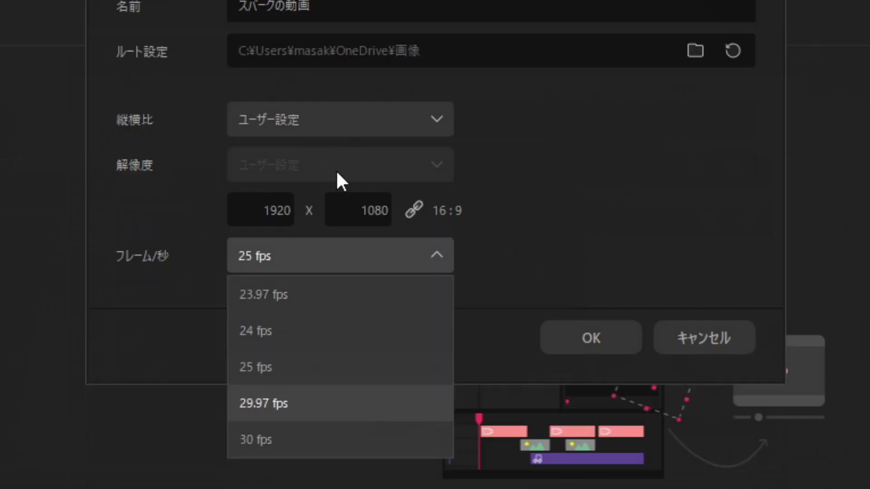
{"action": "left_click", "coordinate": [367, 437]}
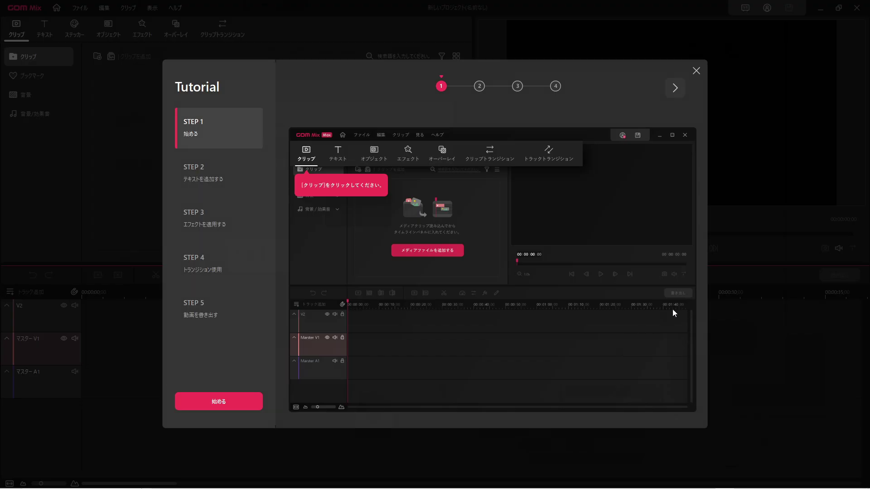
- Look through the tutorial's steps and leave it to start editing
{"action": "left_click", "coordinate": [227, 130]}
{"action": "left_click", "coordinate": [212, 272]}
{"action": "left_click", "coordinate": [232, 306]}
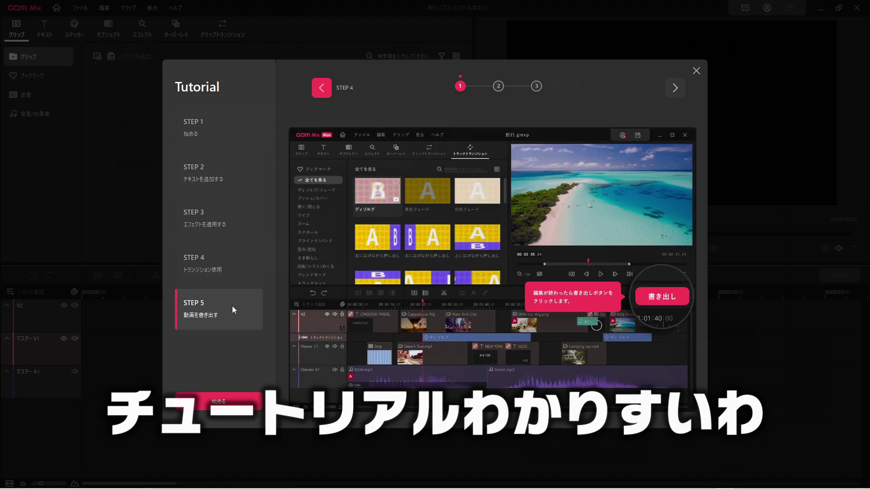
{"action": "left_click", "coordinate": [239, 144]}
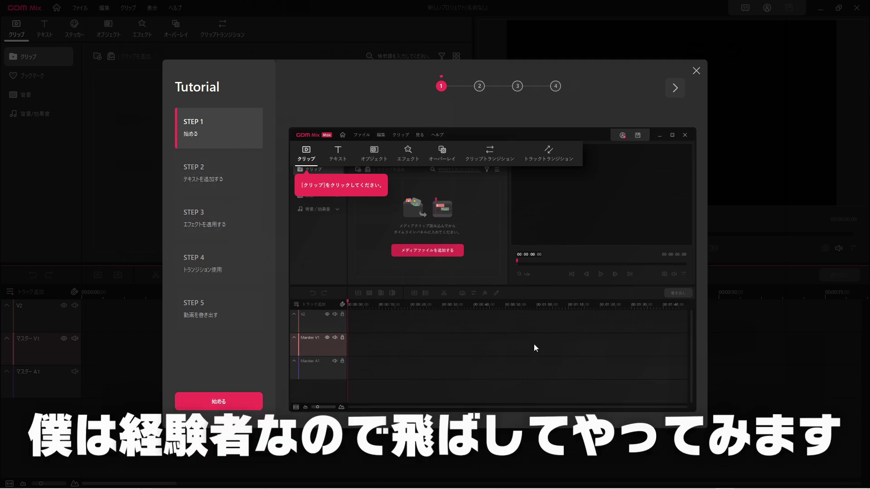
{"action": "left_click", "coordinate": [249, 395]}
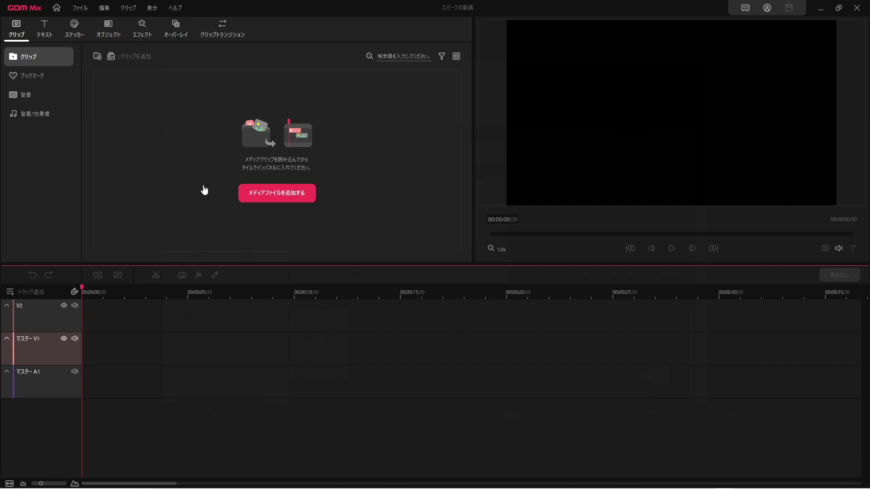
{"action": "left_click_drag", "start_coordinate": [3, 286], "coordinate": [279, 175]}
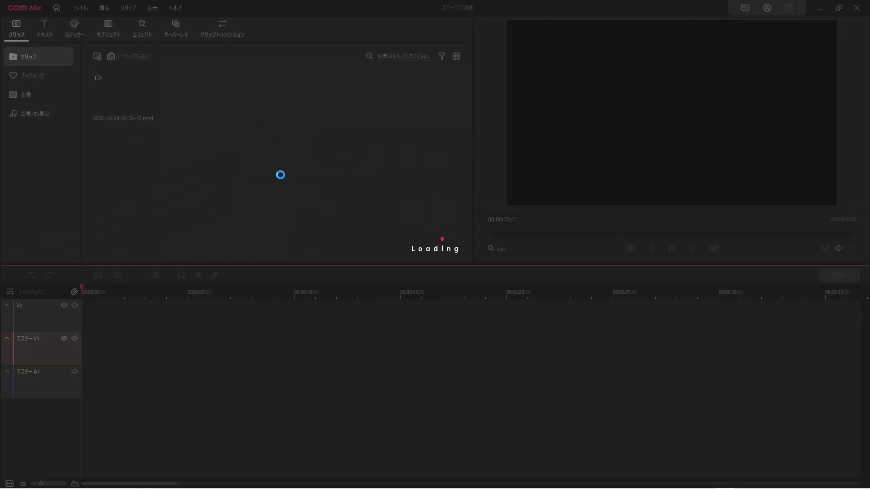
{"action": "left_click_drag", "start_coordinate": [153, 121], "coordinate": [118, 143]}
{"action": "left_click_drag", "start_coordinate": [124, 287], "coordinate": [97, 316]}
{"action": "key", "text": "Return"}
- Preview the text presets, including 下中央スタイル02, and add 夏スタイル01 at the start of the master V1 track
{"action": "left_click", "coordinate": [52, 28]}
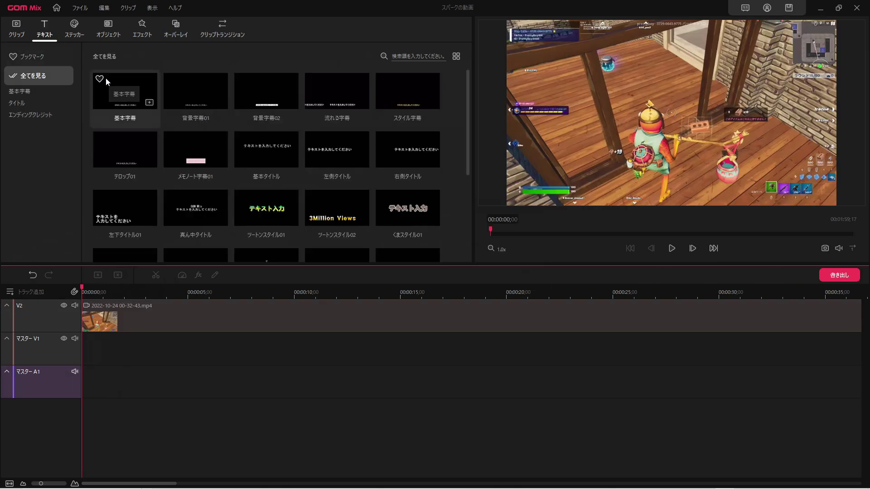
{"action": "left_click", "coordinate": [131, 96]}
{"action": "scroll", "coordinate": [391, 170], "scroll_direction": "down", "scroll_amount": 5}
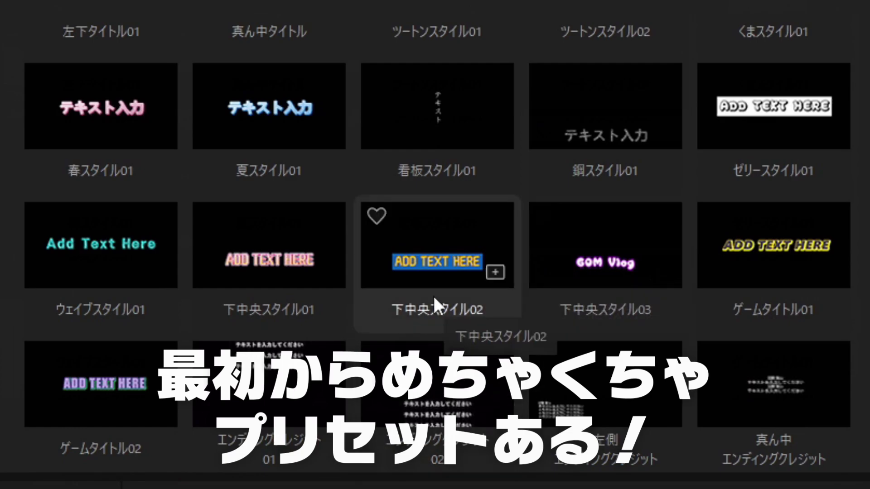
{"action": "left_click", "coordinate": [433, 294]}
{"action": "scroll", "coordinate": [236, 143], "scroll_direction": "up", "scroll_amount": 3}
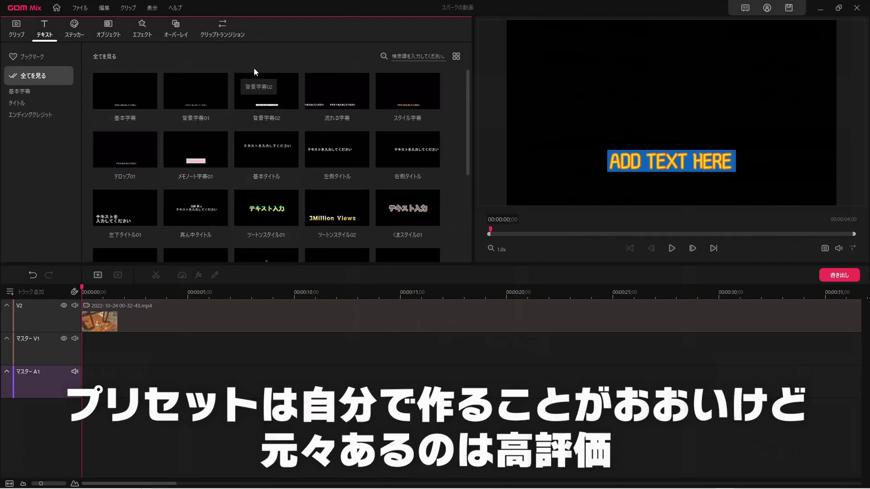
{"action": "scroll", "coordinate": [256, 183], "scroll_direction": "down", "scroll_amount": 3}
{"action": "left_click", "coordinate": [221, 148]}
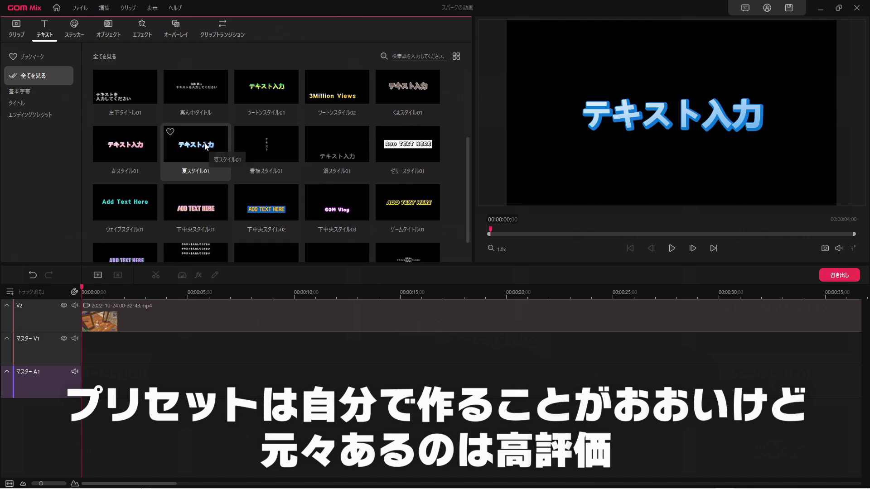
{"action": "left_click_drag", "start_coordinate": [218, 152], "coordinate": [80, 355]}
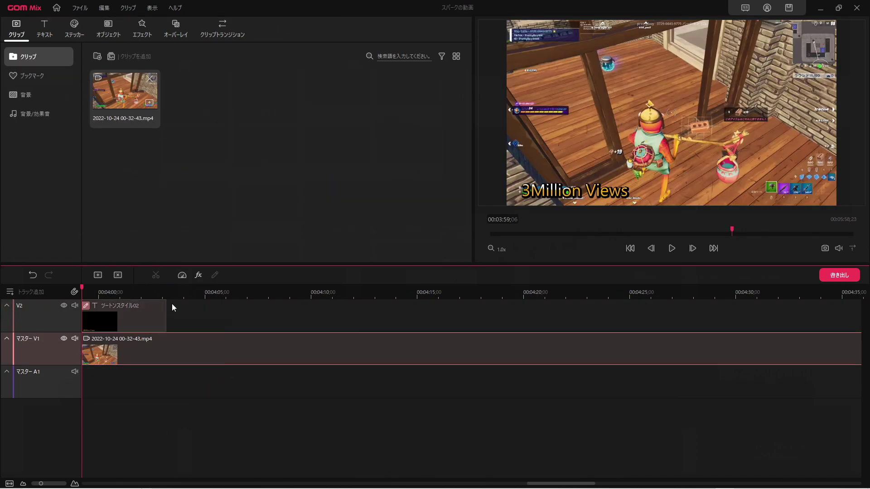
- Extend the ツートンスタイル02 text clip on V2 to about 00:04:10 and split it at 00:04:00;07 and 00:04:02;18
{"action": "left_click", "coordinate": [157, 306]}
{"action": "left_click_drag", "start_coordinate": [156, 306], "coordinate": [322, 310]}
{"action": "left_click", "coordinate": [103, 292]}
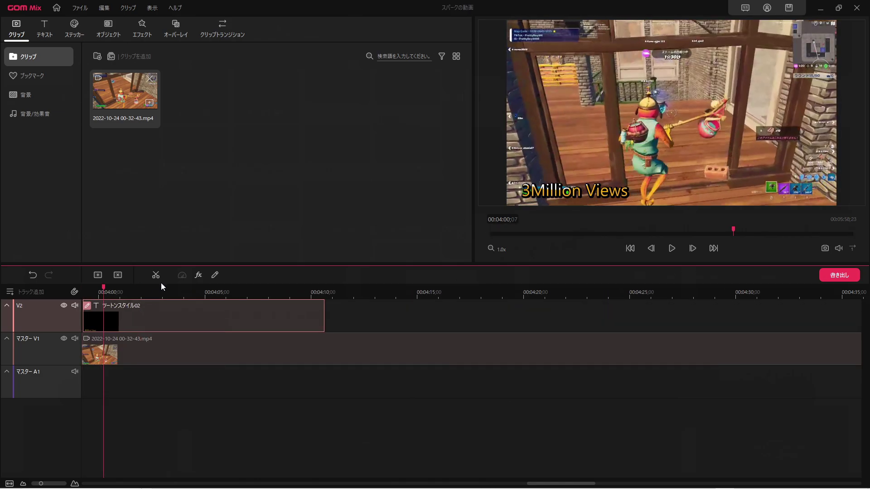
{"action": "left_click", "coordinate": [156, 275]}
{"action": "left_click", "coordinate": [154, 292]}
{"action": "left_click", "coordinate": [156, 275]}
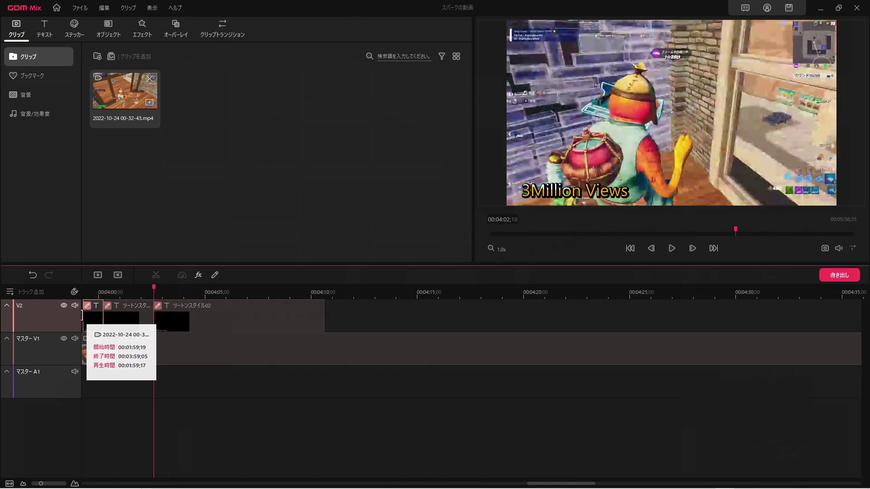
- Replace the first caption segment's text with はいどうもこんにちわ
{"action": "left_click", "coordinate": [112, 303]}
{"action": "left_click", "coordinate": [70, 78]}
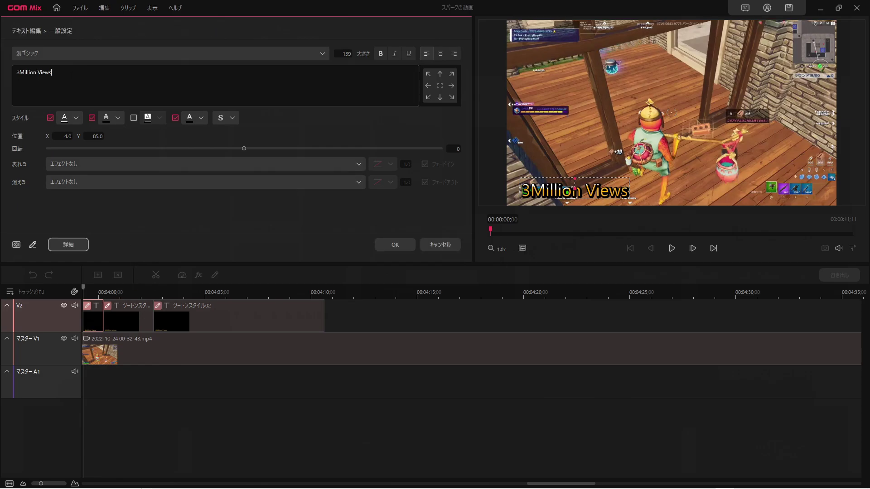
{"action": "key", "text": "BackSpace"}
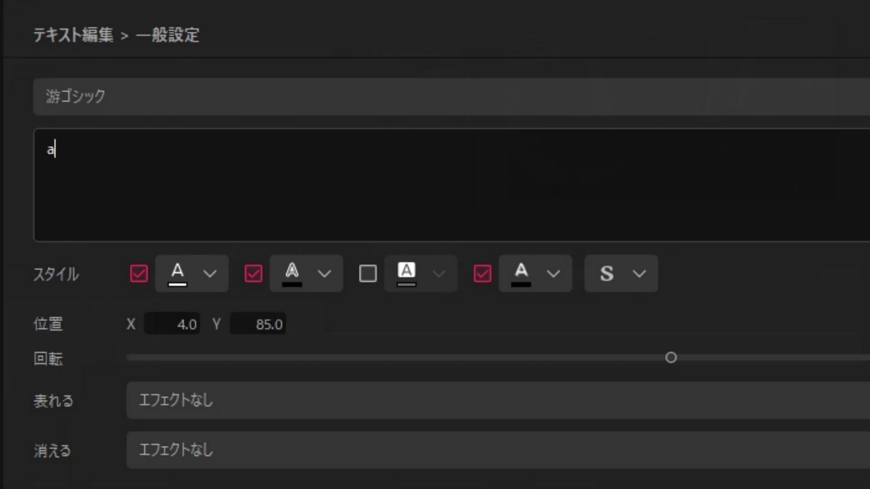
{"action": "type", "text": "haidoumokonn"}
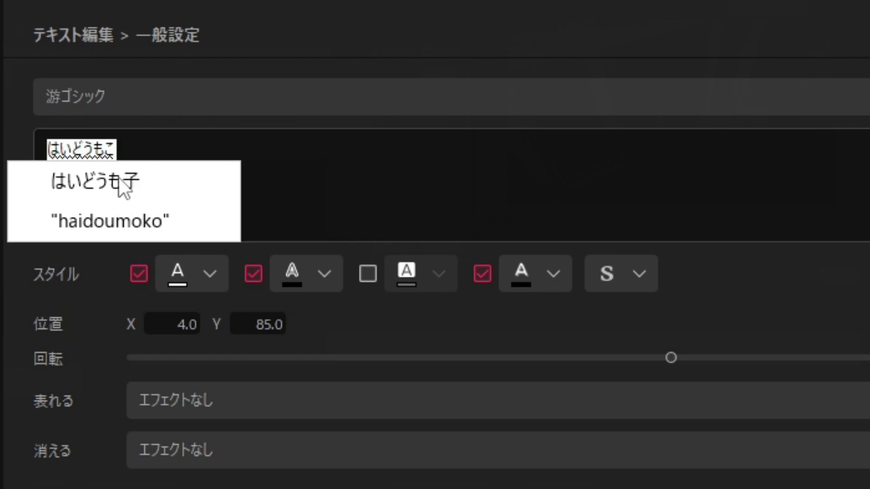
{"action": "type", "text": "niwia"}
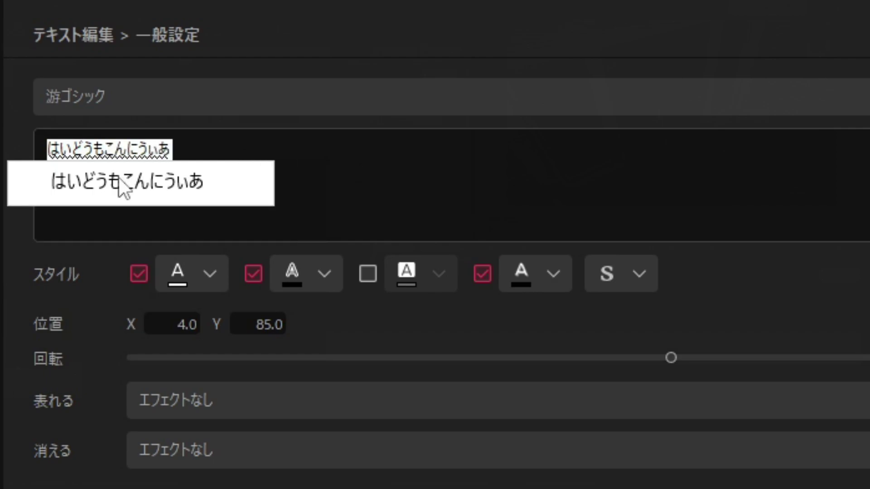
{"action": "key", "text": "BackSpace"}
{"action": "key", "text": "BackSpace"}
{"action": "type", "text": "chiwa"}
{"action": "key", "text": "Return"}
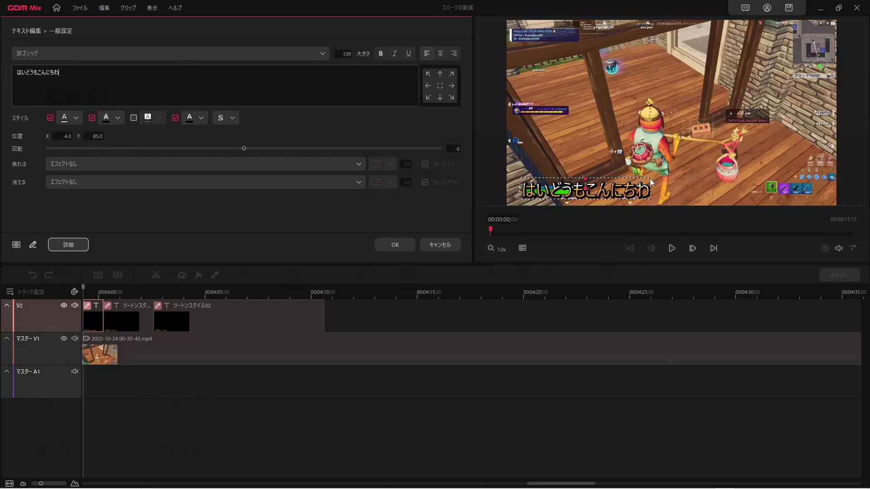
- Move the caption toward the lower centre of the frame, at about X 28.4, and set its font to FTT-マティス UB
{"action": "left_click_drag", "start_coordinate": [587, 190], "coordinate": [666, 193]}
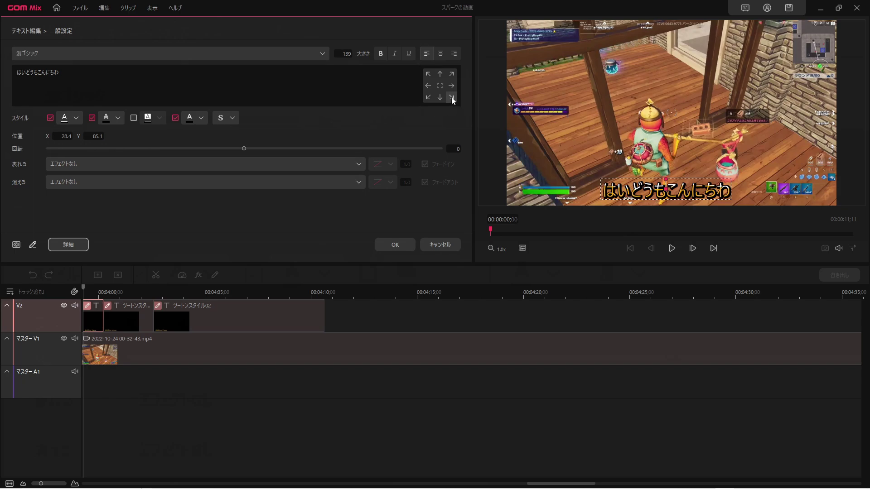
{"action": "left_click", "coordinate": [319, 53]}
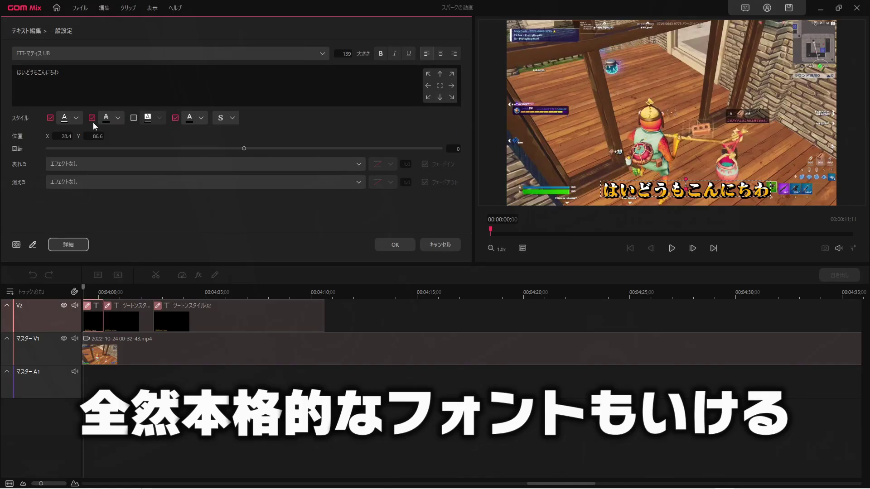
- Give the caption the 右にワイプ entrance effect and apply the text edits
{"action": "left_click", "coordinate": [142, 164]}
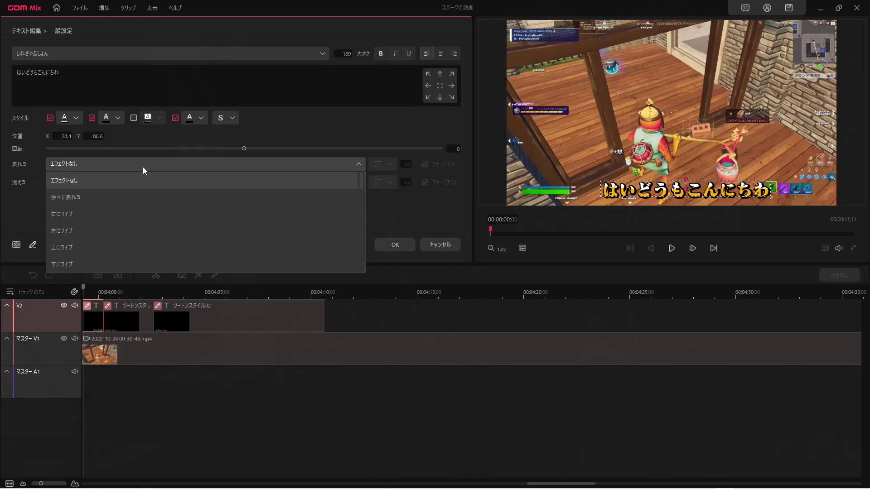
{"action": "left_click", "coordinate": [173, 212]}
{"action": "left_click", "coordinate": [392, 245]}
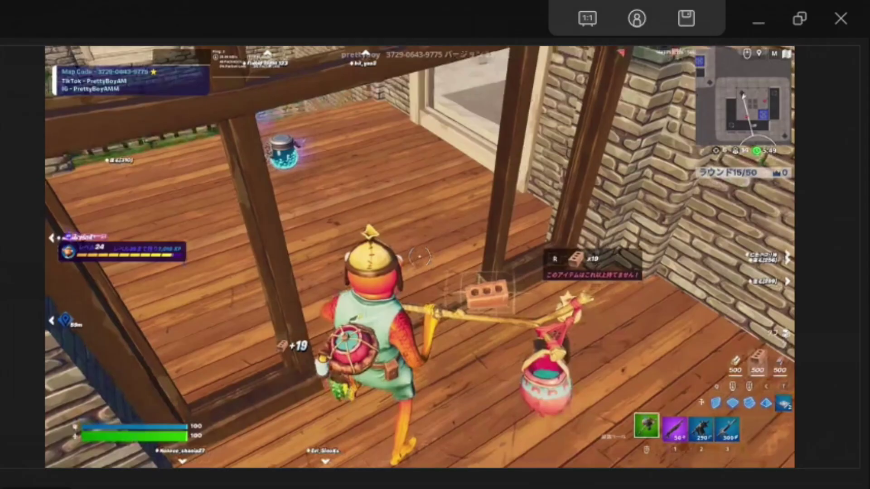
- Play back the captions and move the last caption segment slightly earlier on V2
{"action": "left_click", "coordinate": [672, 248]}
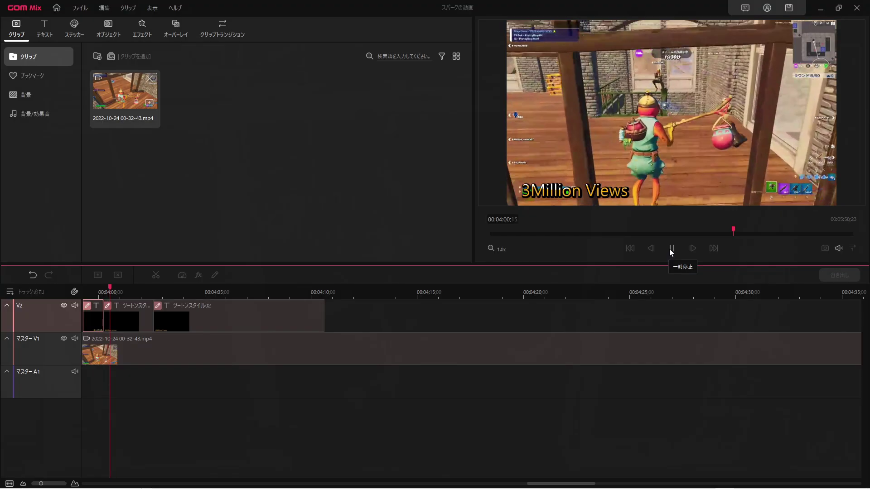
{"action": "key", "text": "space"}
{"action": "left_click_drag", "start_coordinate": [162, 322], "coordinate": [78, 326]}
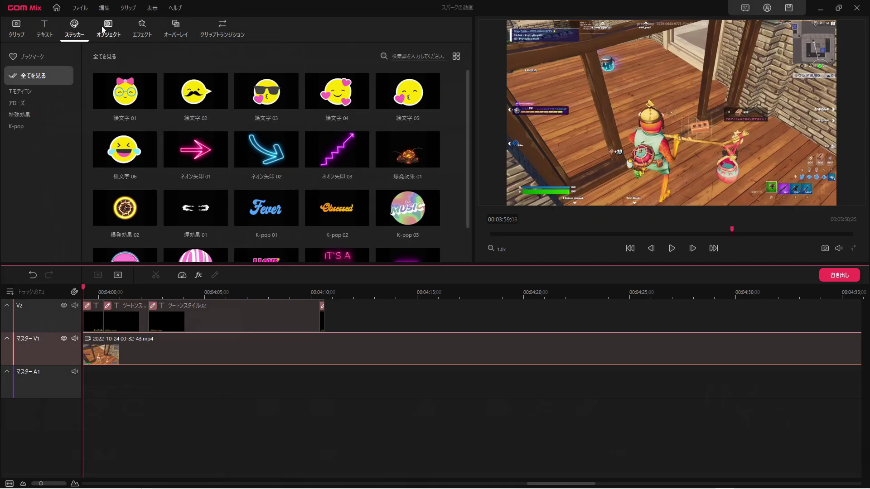
- Add the special-effect sticker 爆発効果 01 on V2 right after the captions and play it back
{"action": "left_click", "coordinate": [39, 94]}
{"action": "left_click", "coordinate": [35, 115]}
{"action": "left_click_drag", "start_coordinate": [137, 90], "coordinate": [146, 154]}
{"action": "left_click_drag", "start_coordinate": [150, 113], "coordinate": [344, 317]}
{"action": "left_click", "coordinate": [672, 248]}
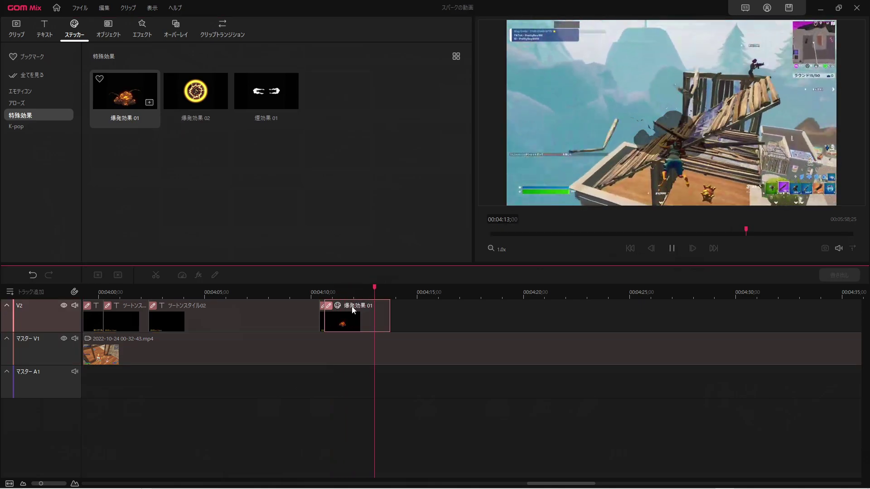
- Delete the explosion stickers 爆発効果 01 and 爆発効果 02 from the V2 track
{"action": "left_click", "coordinate": [341, 317]}
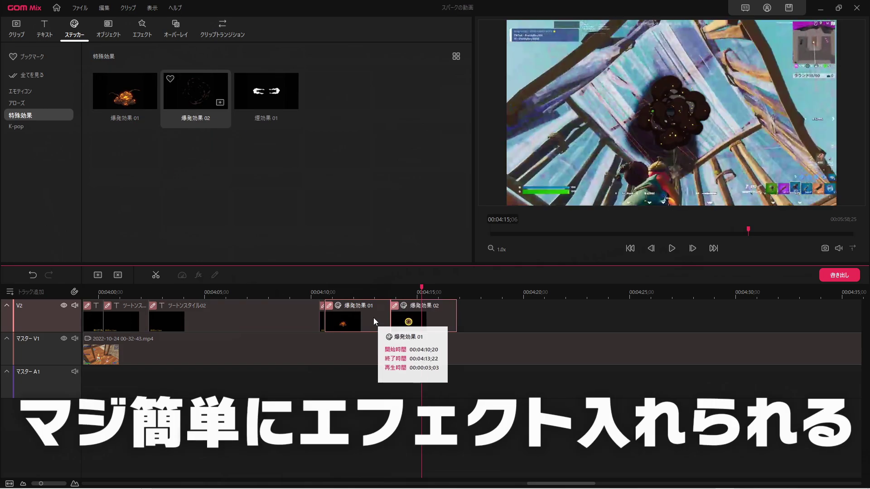
{"action": "right_click", "coordinate": [349, 312]}
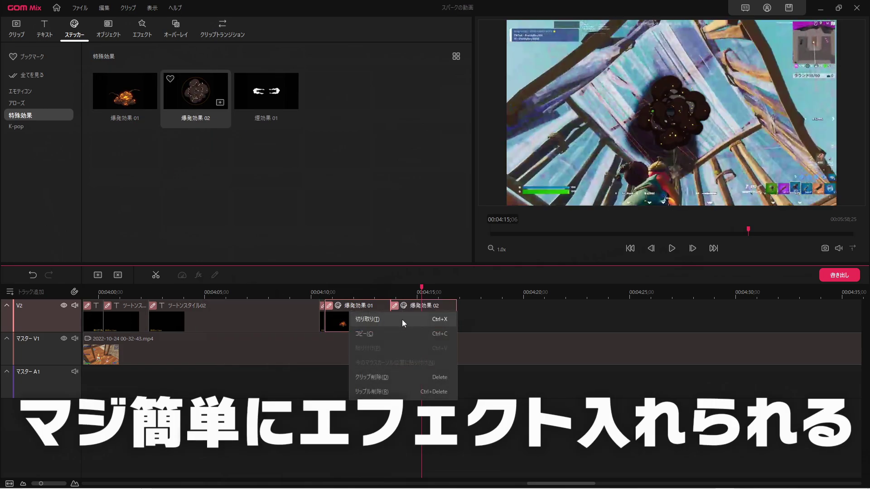
{"action": "left_click", "coordinate": [406, 379]}
- Place the neon arrow sticker ネオン矢印 01 on V2 just after the captions and play it back
{"action": "left_click", "coordinate": [27, 103]}
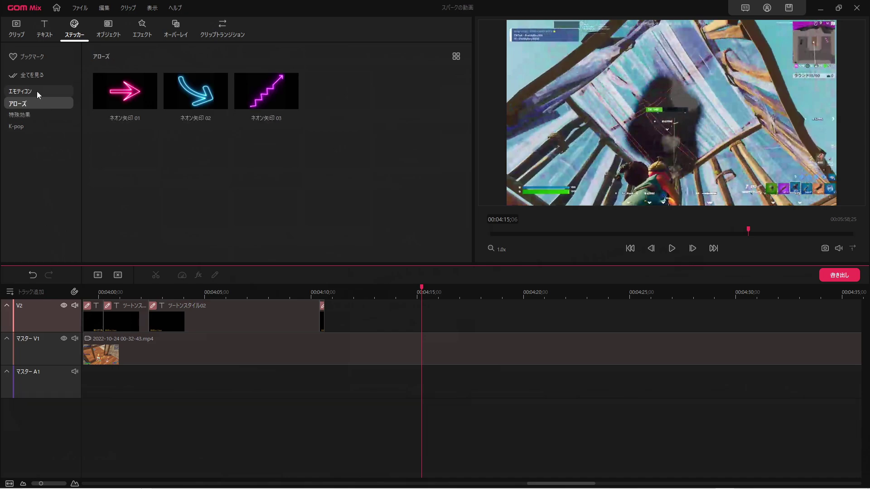
{"action": "left_click_drag", "start_coordinate": [95, 87], "coordinate": [345, 325]}
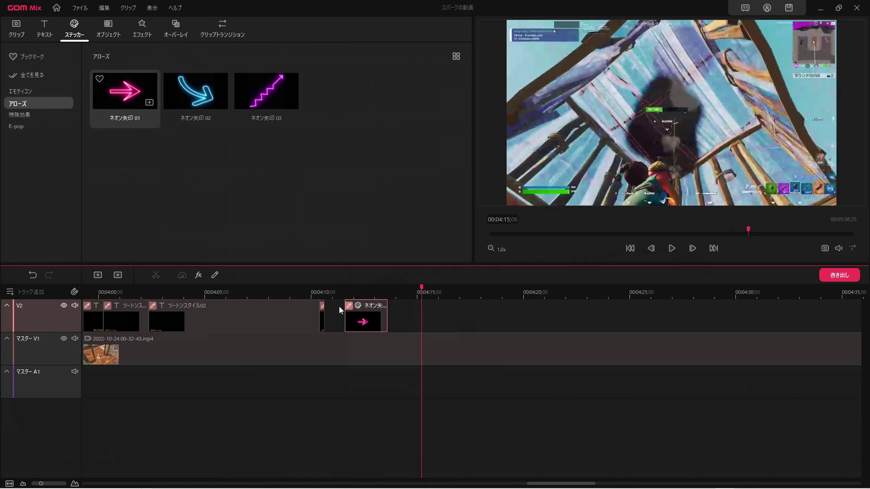
{"action": "left_click", "coordinate": [342, 288]}
{"action": "key", "text": "space"}
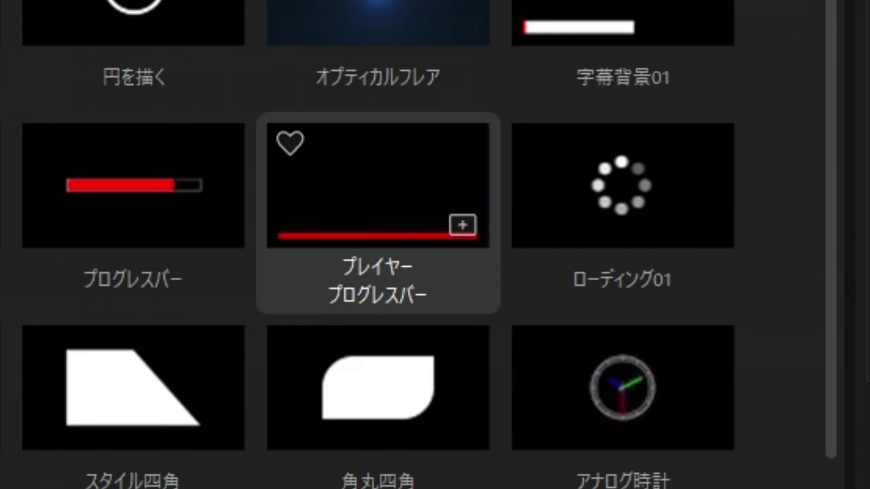
- Add the プレイヤー プログレスバー object to V2 and play it over the gameplay footage
{"action": "left_click", "coordinate": [462, 225]}
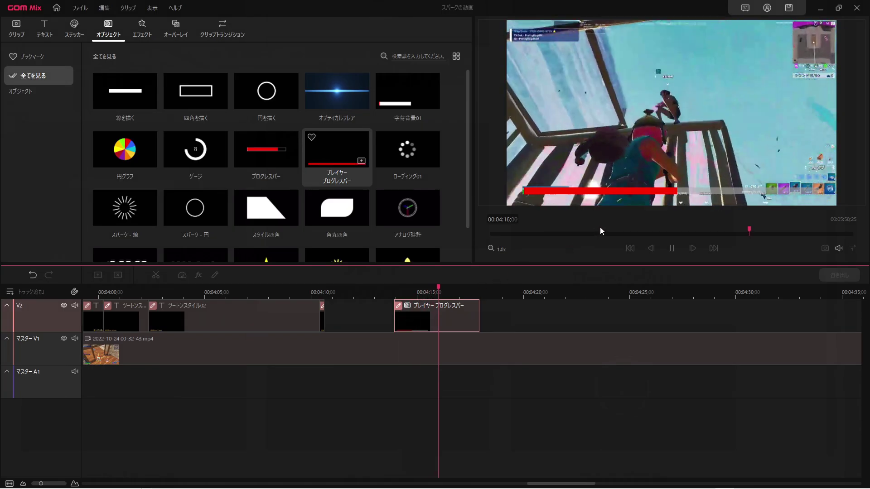
{"action": "key", "text": "space"}
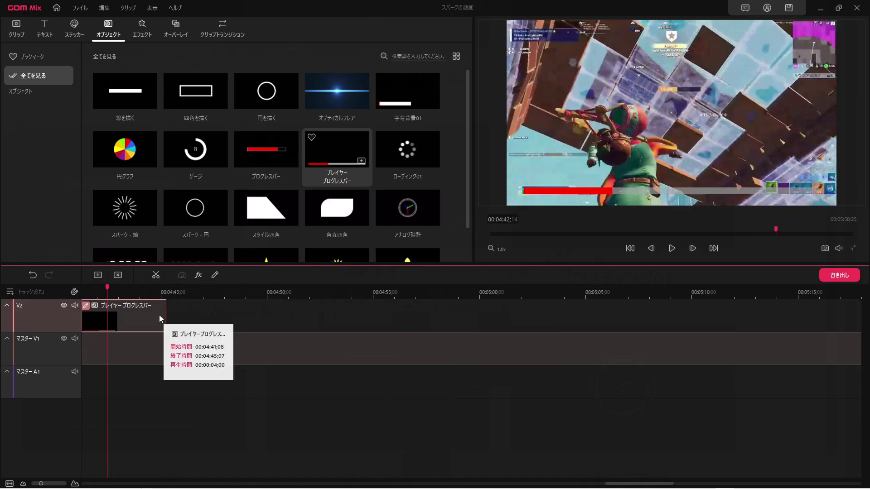
{"action": "key", "text": "space"}
{"action": "key", "text": "space"}
- Extend the progress bar clip on V2 to end at about 00:04:52 and play it back
{"action": "left_click_drag", "start_coordinate": [165, 313], "coordinate": [319, 314]}
{"action": "key", "text": "space"}
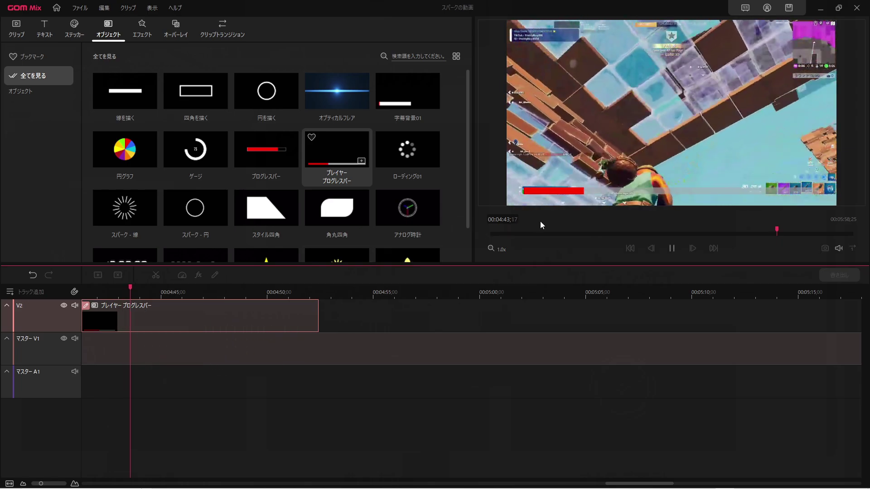
{"action": "key", "text": "space"}
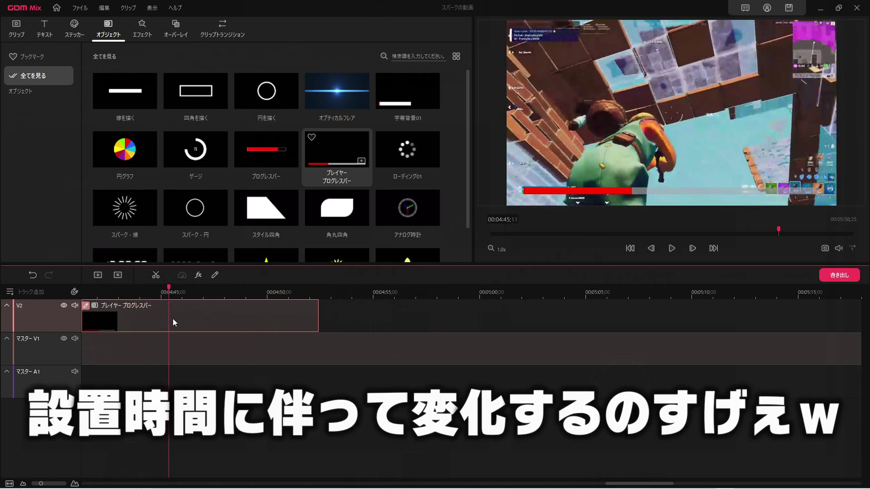
- Delete the progress bar clip from V2 and try the デジタル時計 object in its place
{"action": "right_click", "coordinate": [173, 319]}
{"action": "left_click", "coordinate": [195, 148]}
{"action": "scroll", "coordinate": [351, 194], "scroll_direction": "down", "scroll_amount": 1}
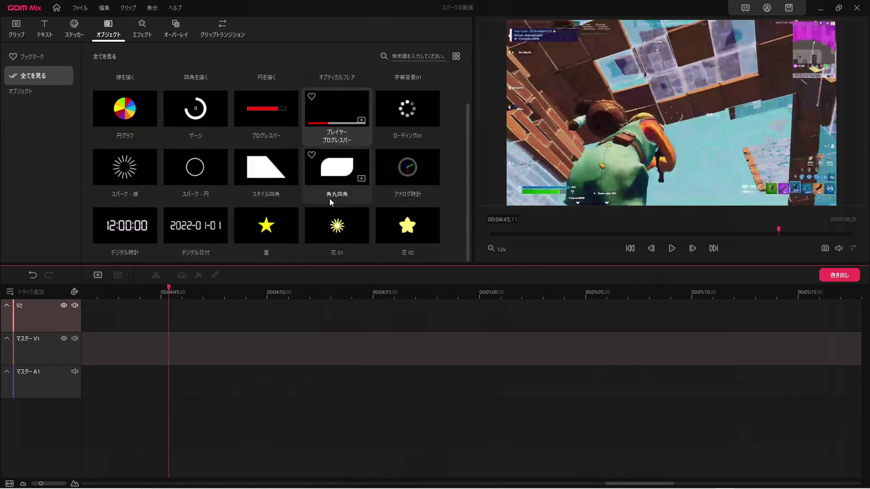
{"action": "left_click", "coordinate": [121, 228]}
{"action": "left_click_drag", "start_coordinate": [160, 291], "coordinate": [169, 313]}
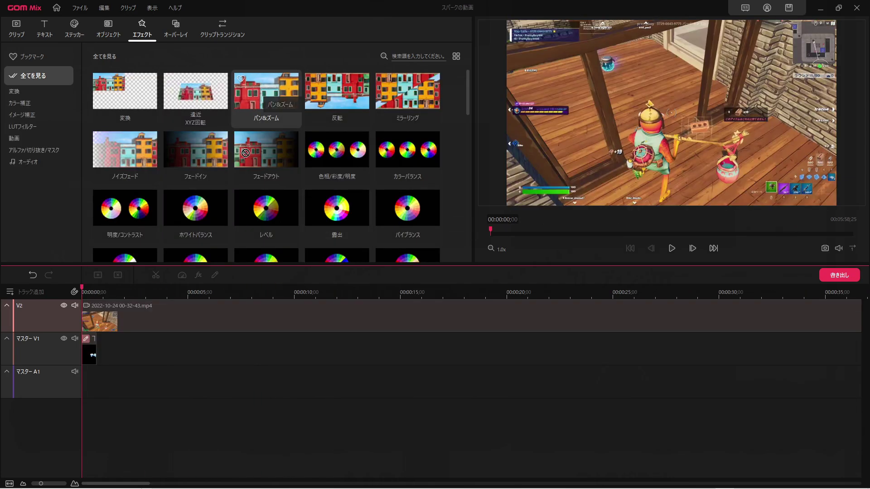
- Try the パン&ズーム effect on the gameplay clip on V2 with a playback, and undo it
{"action": "left_click_drag", "start_coordinate": [265, 91], "coordinate": [208, 312]}
{"action": "key", "text": "space"}
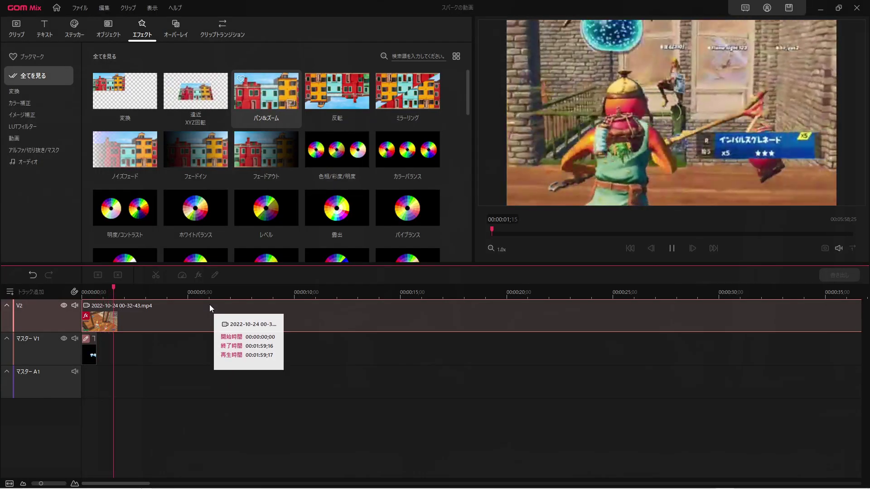
{"action": "left_click", "coordinate": [154, 303]}
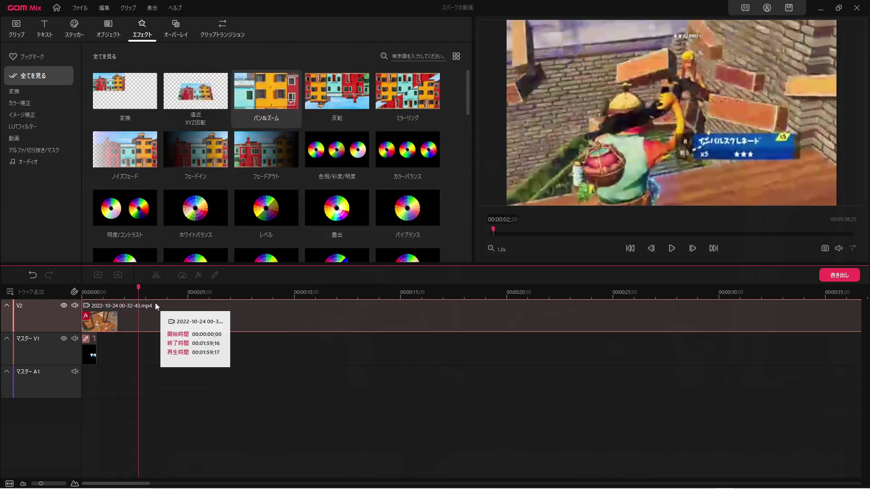
{"action": "left_click", "coordinate": [87, 317]}
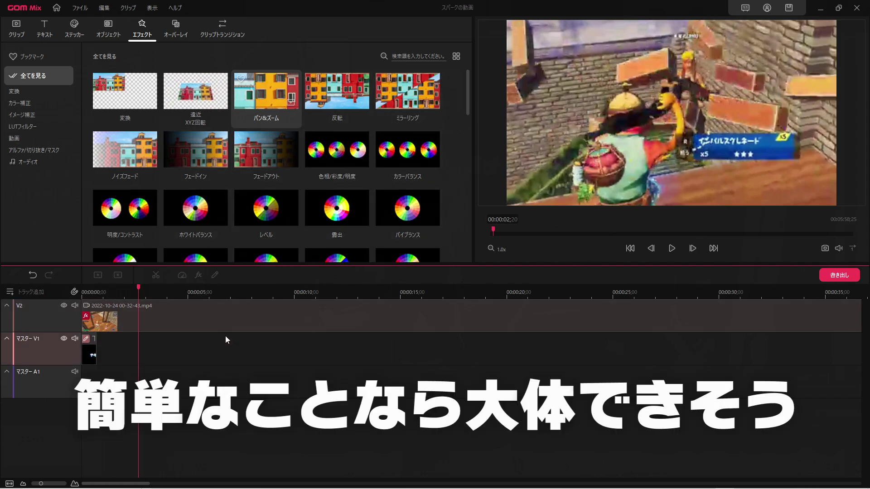
{"action": "left_click", "coordinate": [32, 276]}
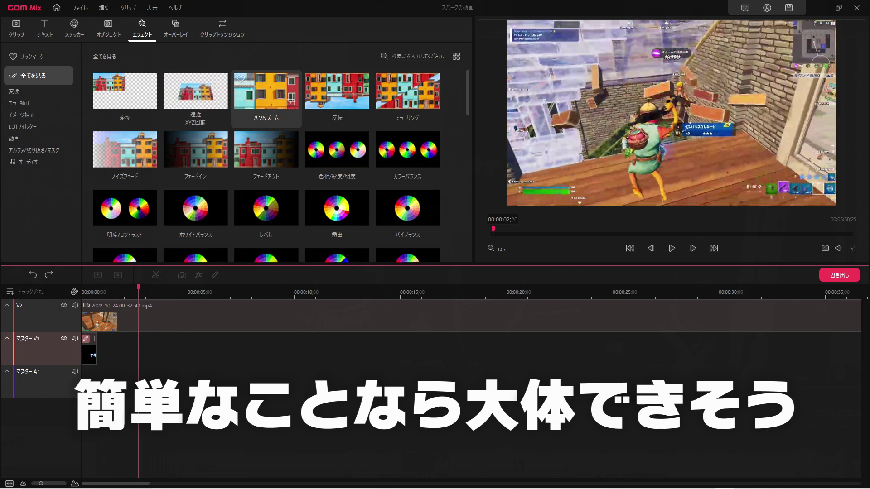
- Apply the 古いフィルム effect to the gameplay clip on V2 and play it back
{"action": "scroll", "coordinate": [274, 236], "scroll_direction": "down", "scroll_amount": 10}
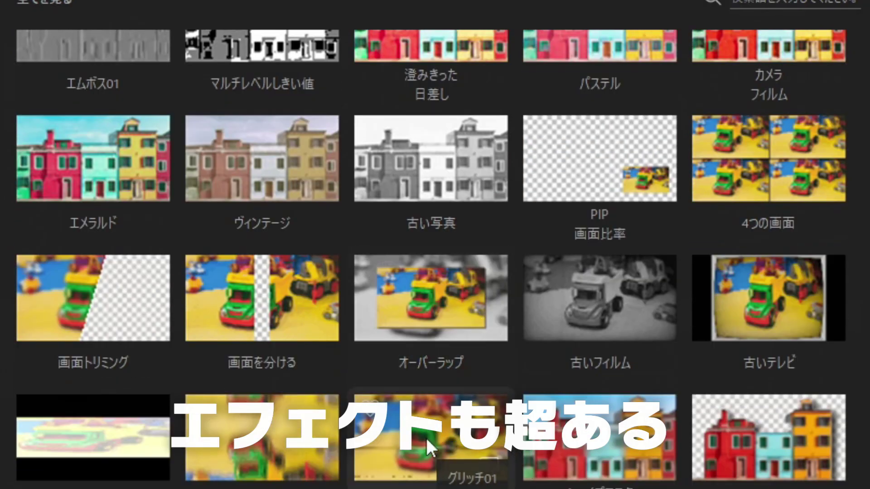
{"action": "scroll", "coordinate": [425, 436], "scroll_direction": "down", "scroll_amount": 5}
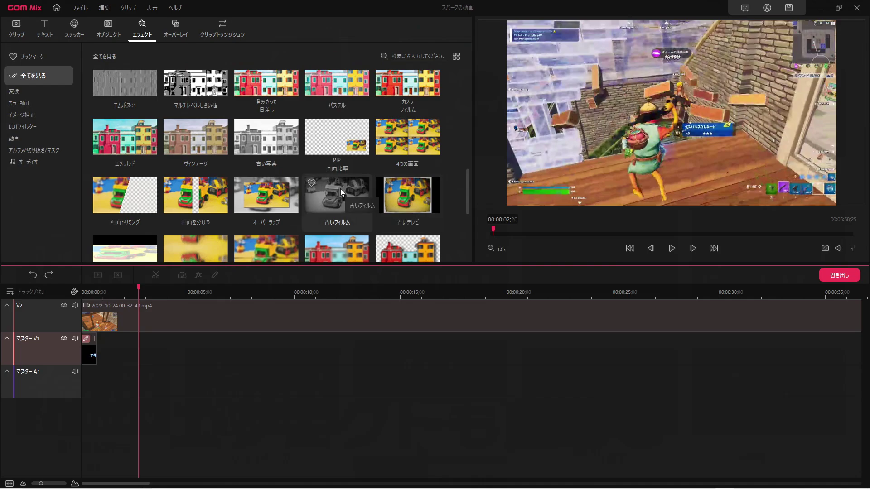
{"action": "left_click_drag", "start_coordinate": [340, 189], "coordinate": [287, 289]}
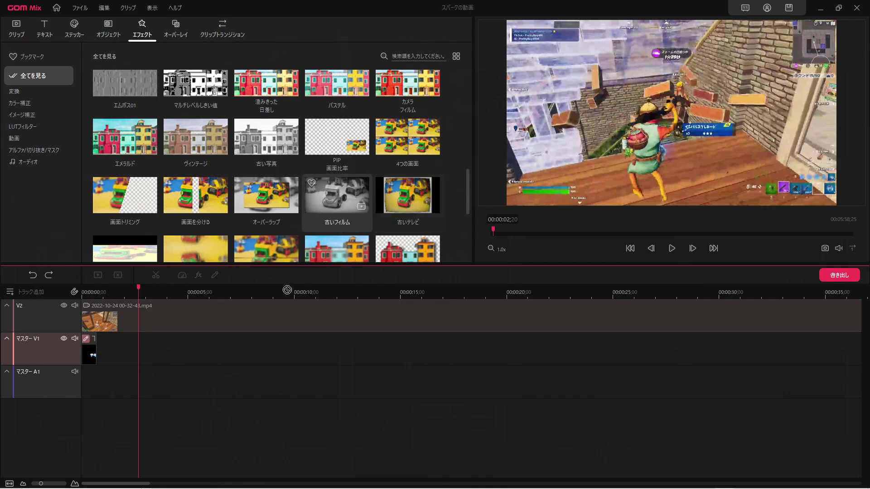
{"action": "left_click_drag", "start_coordinate": [300, 243], "coordinate": [226, 315]}
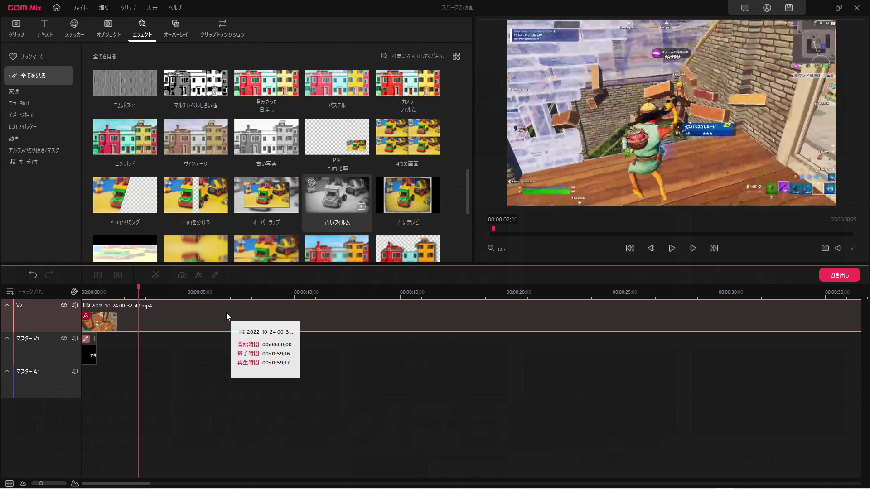
{"action": "key", "text": "space"}
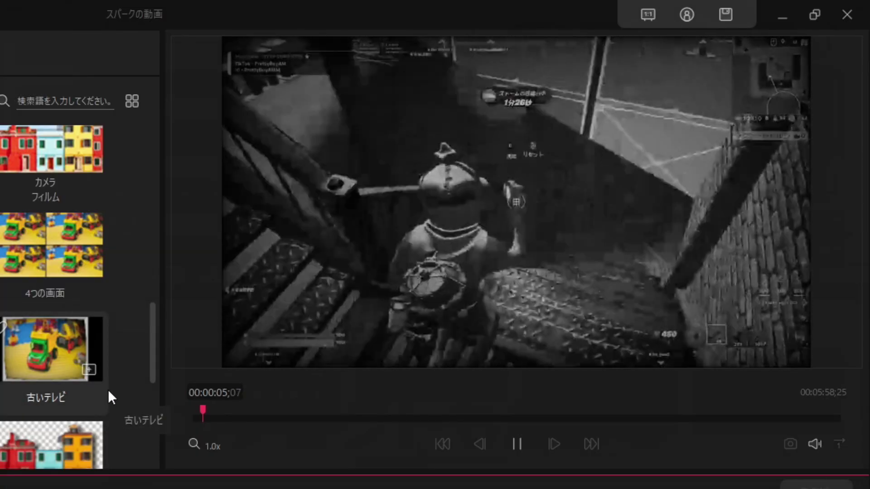
{"action": "key", "text": "space"}
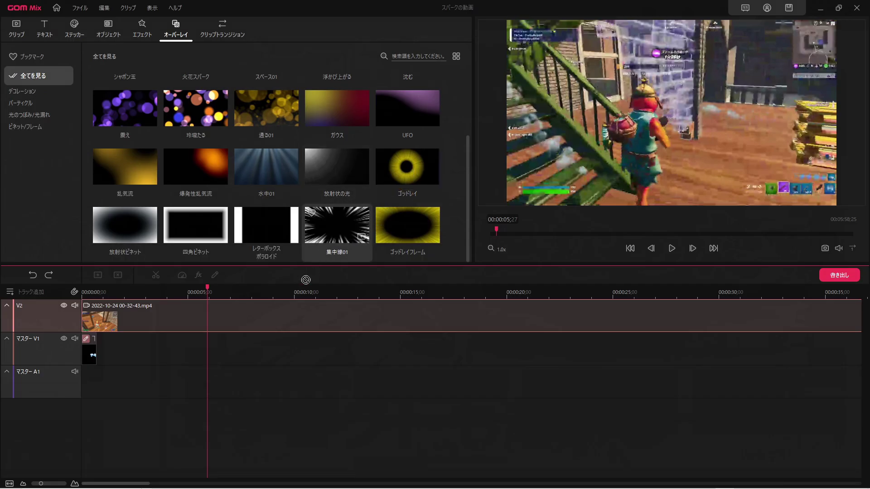
- Try the 集中線01 overlay on the whole V2 gameplay clip with a playback, and undo it
{"action": "left_click_drag", "start_coordinate": [306, 280], "coordinate": [240, 323]}
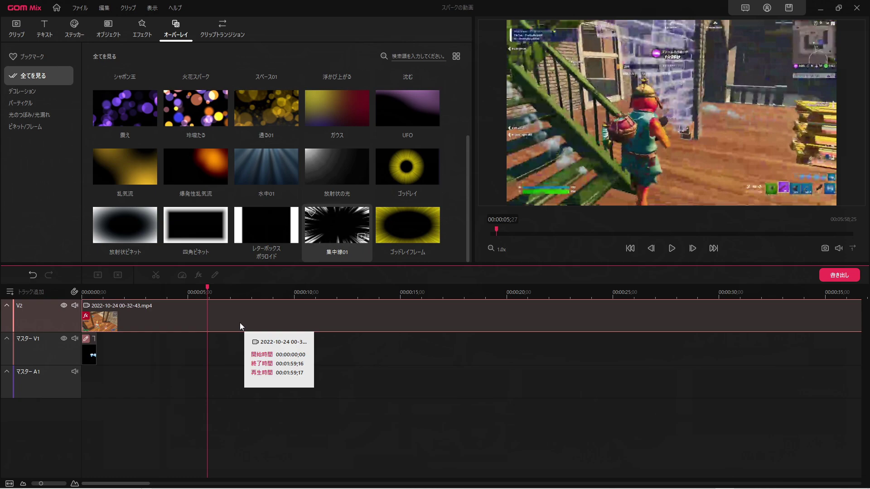
{"action": "key", "text": "space"}
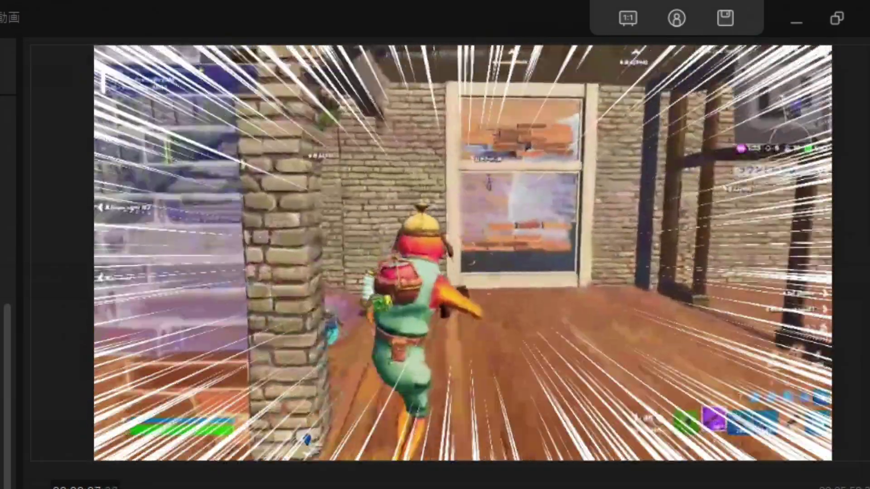
{"action": "key", "text": "space"}
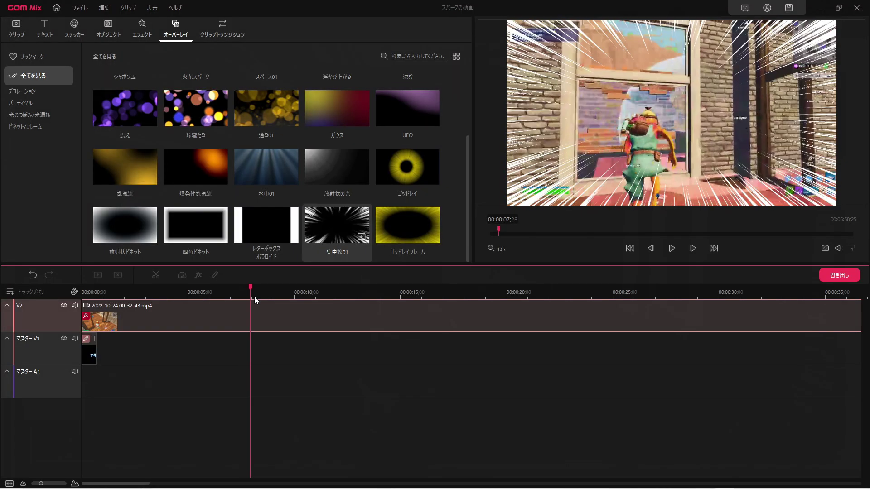
{"action": "left_click", "coordinate": [33, 280]}
{"action": "left_click_drag", "start_coordinate": [337, 225], "coordinate": [310, 282]}
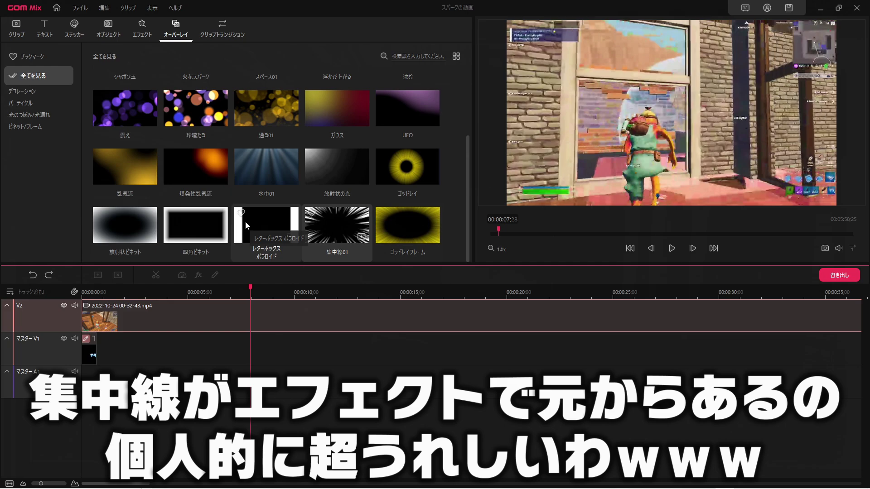
- Split the V2 gameplay clip at 00:00:11;14 and 00:00:16;18 to isolate a short middle segment
{"action": "left_click", "coordinate": [324, 314]}
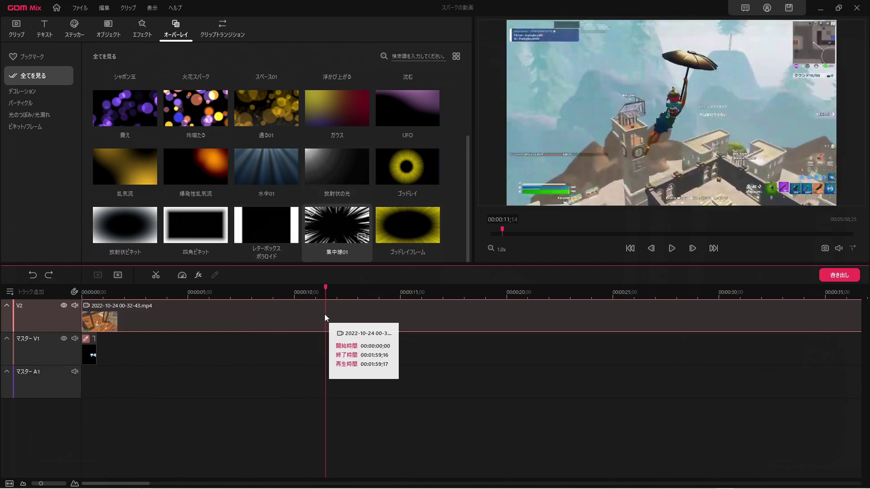
{"action": "left_click", "coordinate": [156, 276]}
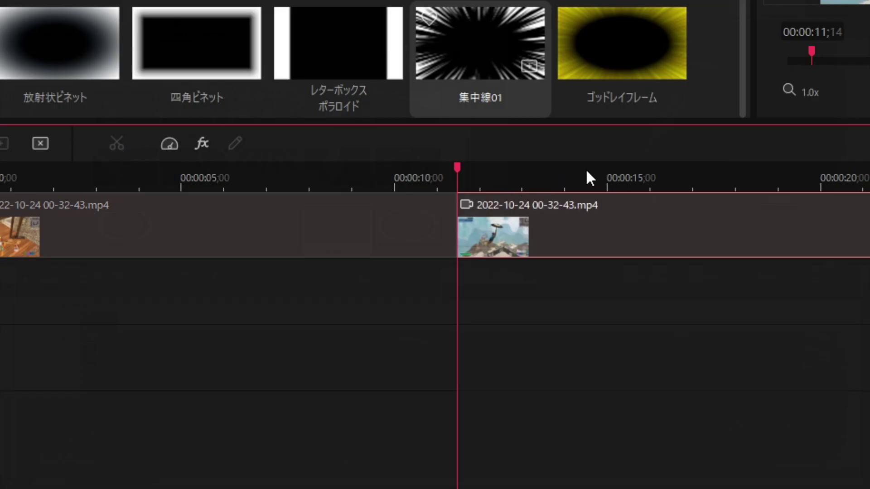
{"action": "left_click", "coordinate": [675, 190]}
{"action": "left_click", "coordinate": [116, 146]}
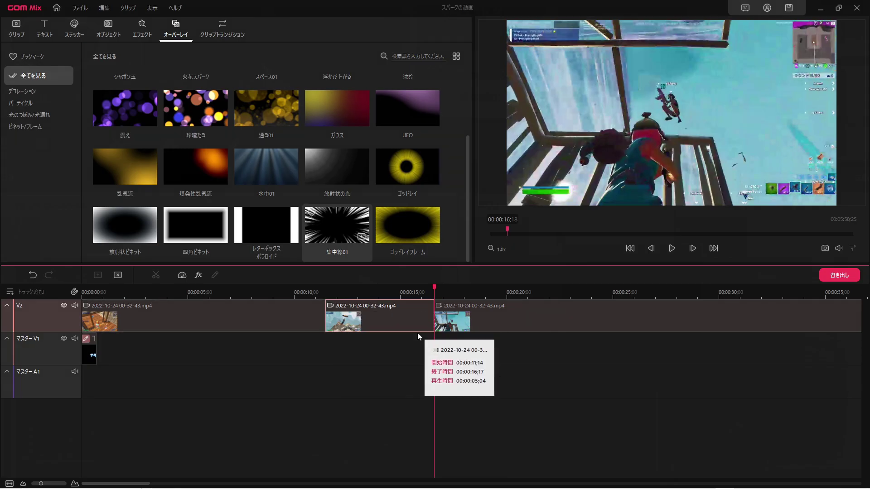
- Try the 集中線01 overlay on only the middle V2 segment with a playback, and undo it
{"action": "left_click_drag", "start_coordinate": [338, 227], "coordinate": [363, 317]}
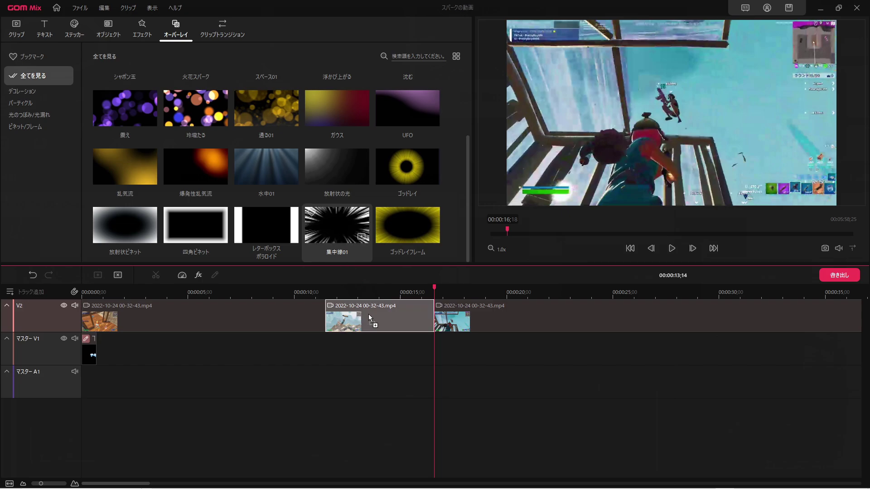
{"action": "left_click", "coordinate": [271, 292]}
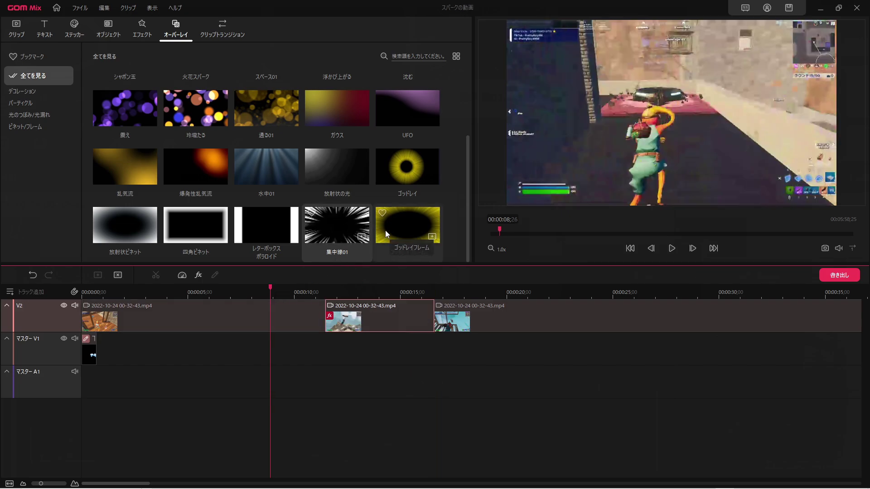
{"action": "key", "text": "space"}
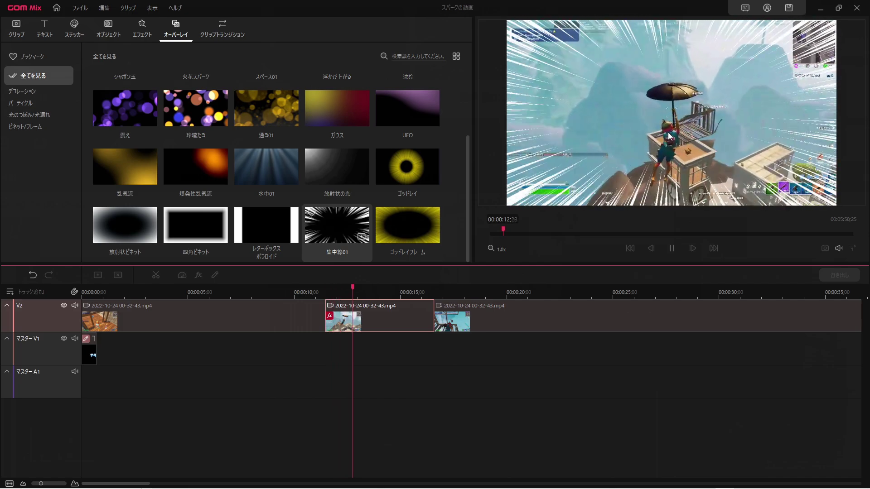
{"action": "key", "text": "space"}
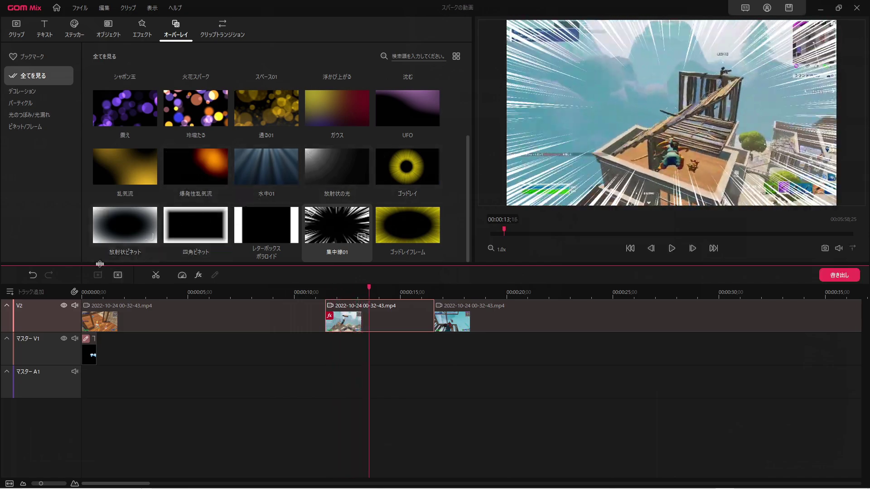
{"action": "left_click", "coordinate": [33, 275]}
- Apply the 玲瓏たる overlay to the middle V2 segment and play it back from near its start
{"action": "left_click", "coordinate": [319, 289]}
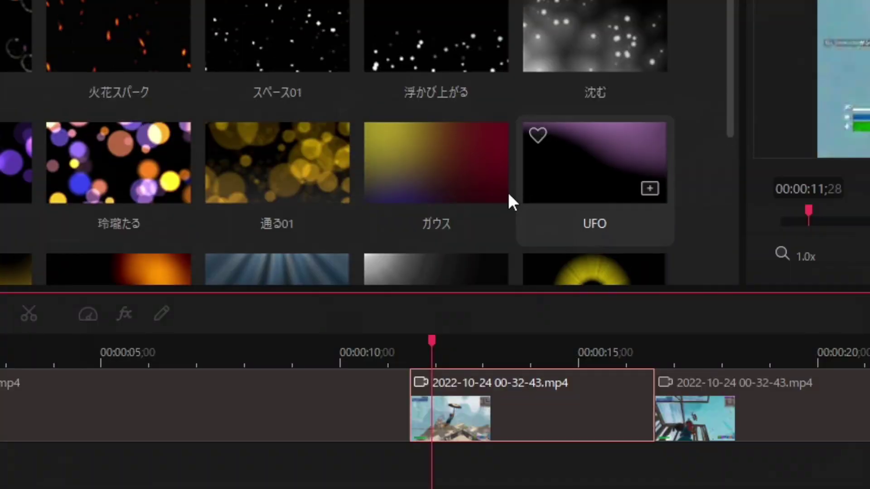
{"action": "left_click_drag", "start_coordinate": [198, 119], "coordinate": [347, 315]}
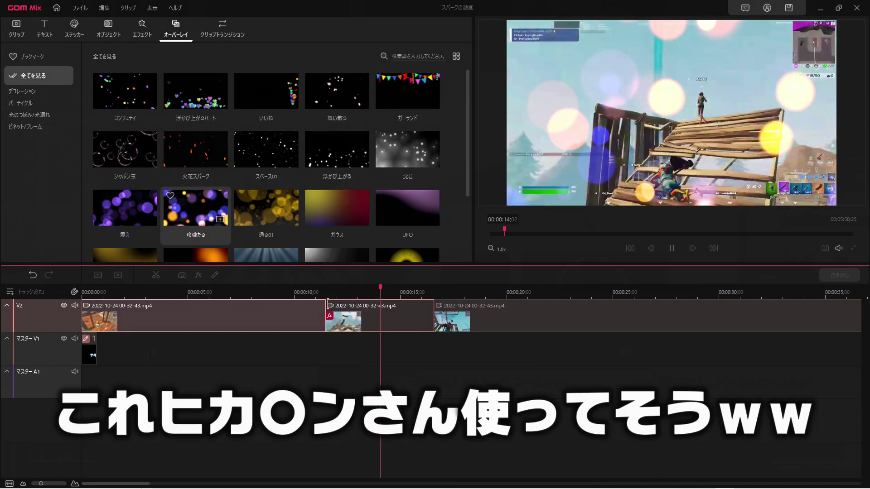
{"action": "key", "text": "space"}
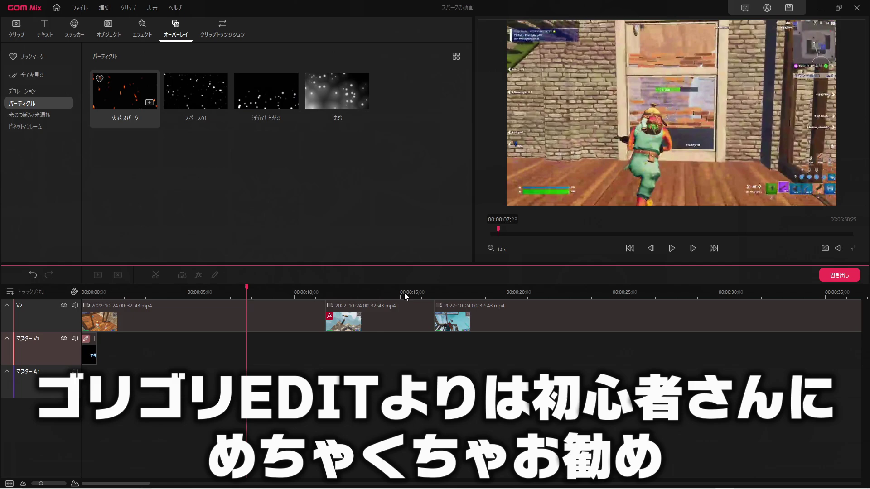
- Set the playhead near 00:00:10 and view the program's help options
{"action": "left_click", "coordinate": [299, 295]}
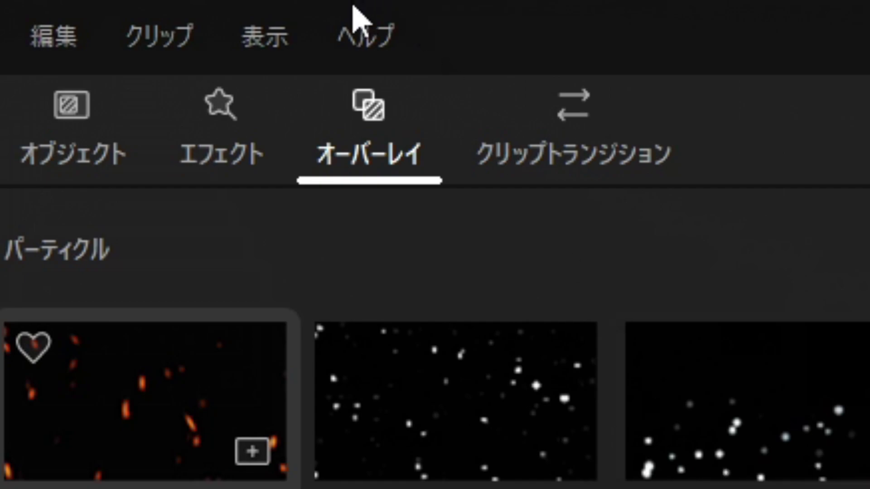
{"action": "left_click", "coordinate": [363, 34]}
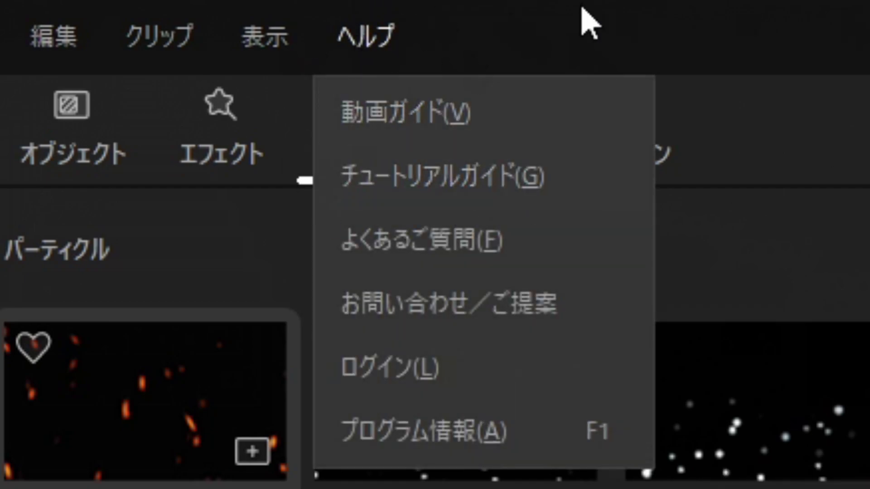
- Open the video guide from the help options and skip ahead in the tutorial video to about 6:14
{"action": "left_click", "coordinate": [553, 113]}
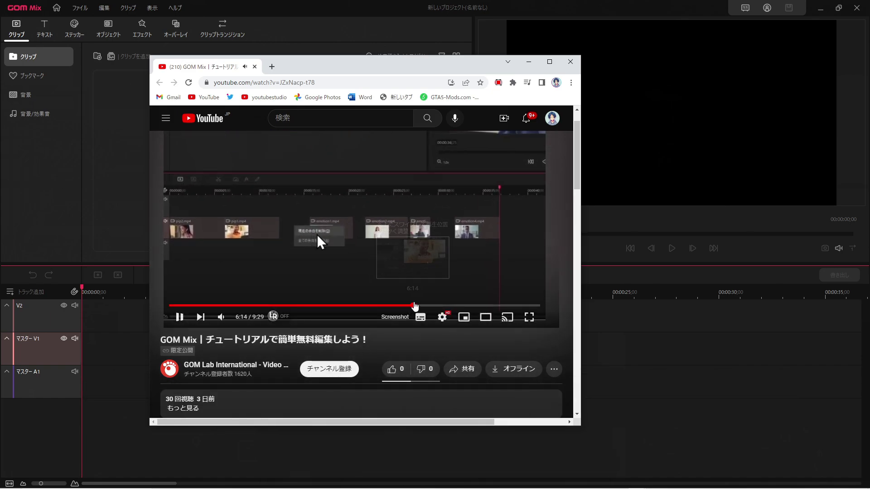
{"action": "left_click", "coordinate": [412, 305]}
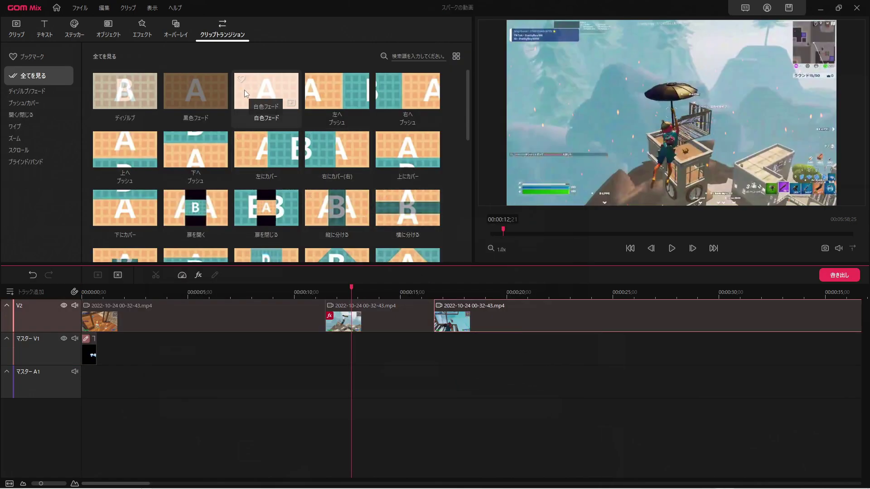
- Apply the 扉を開く transition from the 開く/閉じる category to the first cut on V2 and play it back from about 00:00:10
{"action": "scroll", "coordinate": [167, 191], "scroll_direction": "down", "scroll_amount": 8}
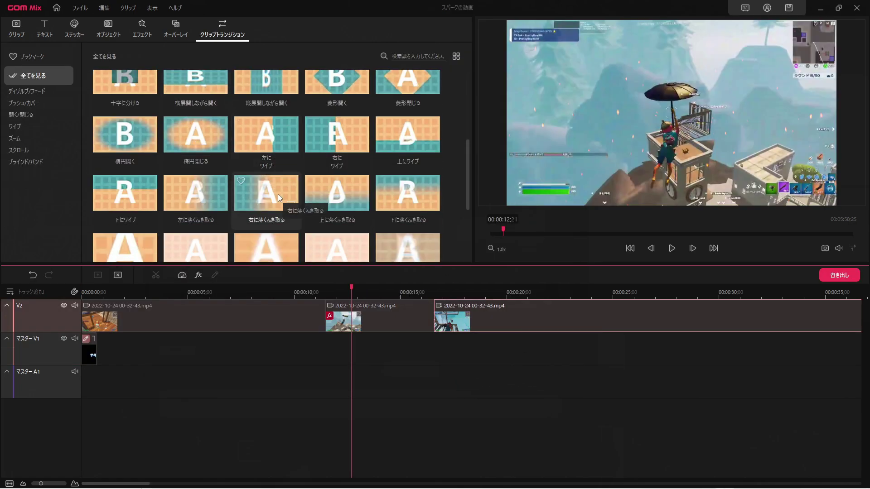
{"action": "scroll", "coordinate": [415, 222], "scroll_direction": "up", "scroll_amount": 5}
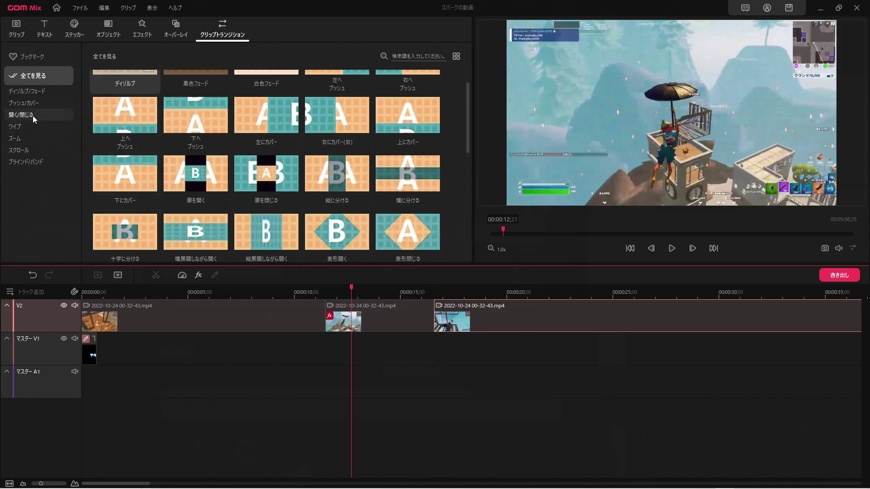
{"action": "left_click", "coordinate": [26, 103]}
{"action": "left_click", "coordinate": [23, 115]}
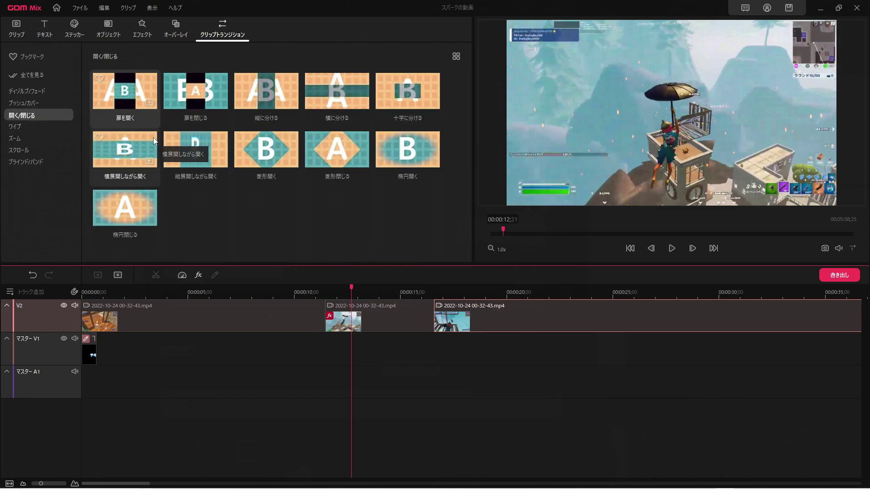
{"action": "left_click_drag", "start_coordinate": [338, 329], "coordinate": [336, 328]}
{"action": "left_click", "coordinate": [298, 291]}
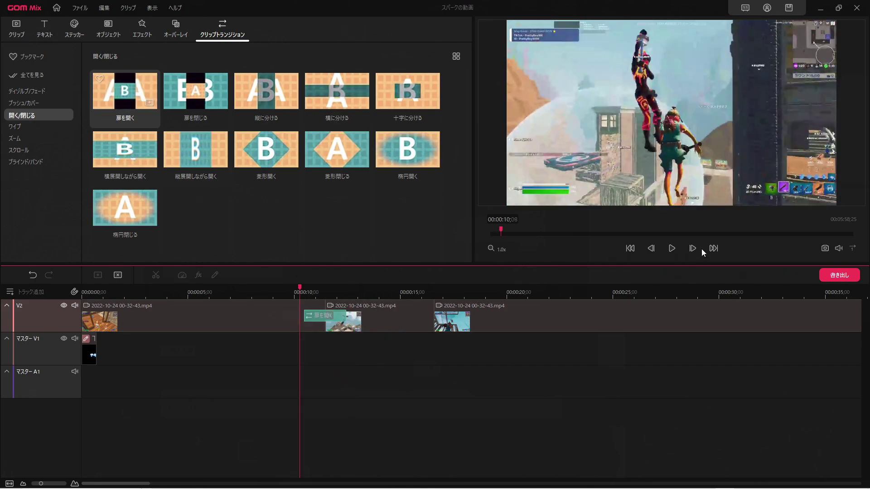
{"action": "left_click", "coordinate": [672, 249]}
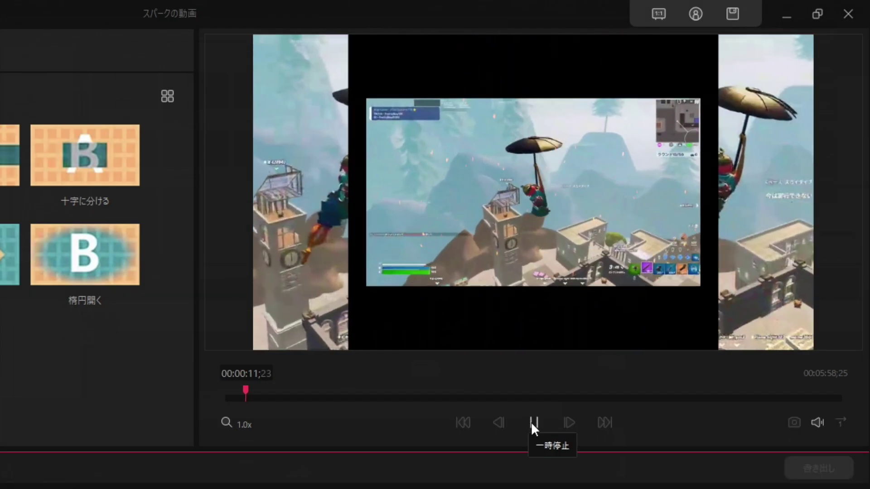
{"action": "key", "text": "space"}
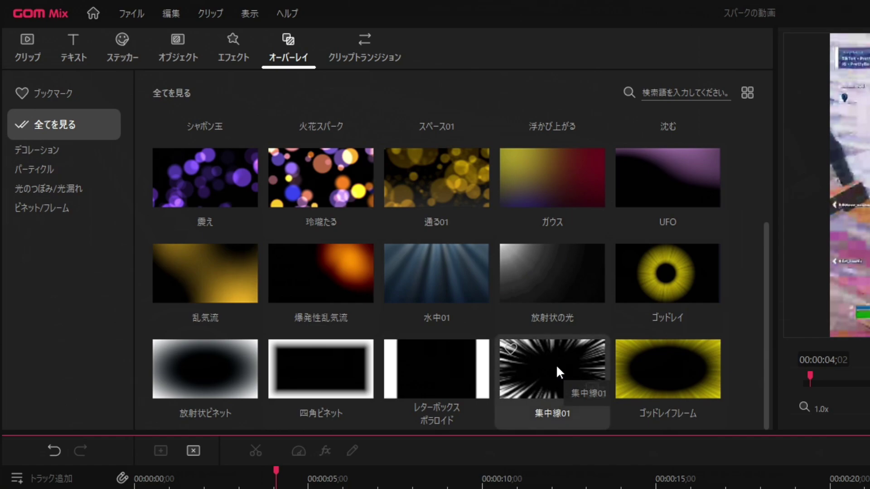
- Bookmark the 集中線01 overlay and apply it from the overlay bookmarks to the middle V2 gameplay segment
{"action": "double_click", "coordinate": [560, 372]}
{"action": "left_click", "coordinate": [845, 444]}
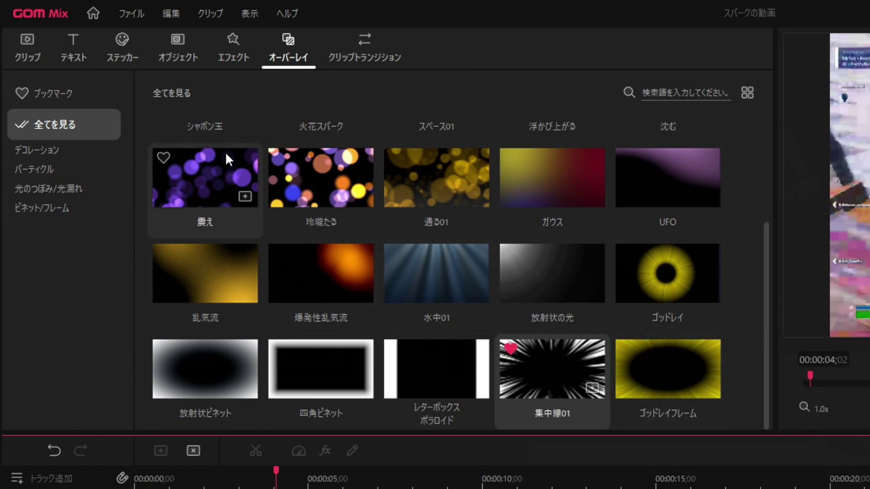
{"action": "left_click", "coordinate": [28, 48]}
{"action": "left_click", "coordinate": [311, 68]}
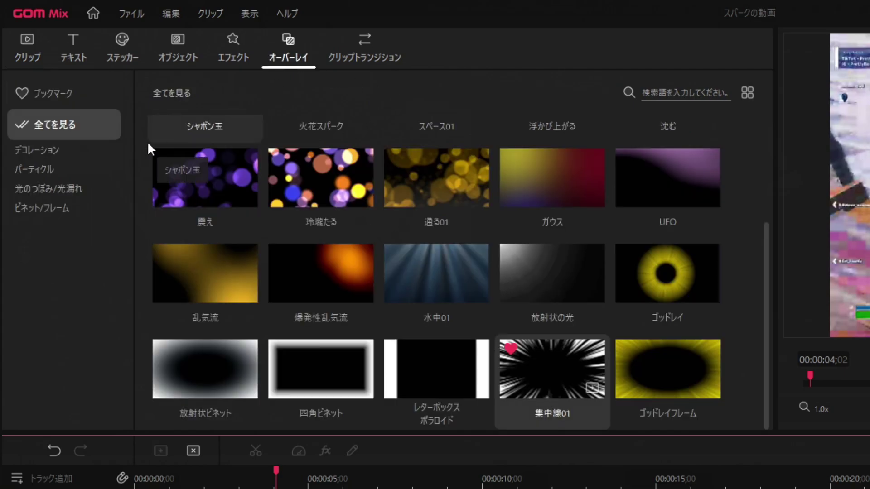
{"action": "left_click", "coordinate": [42, 96]}
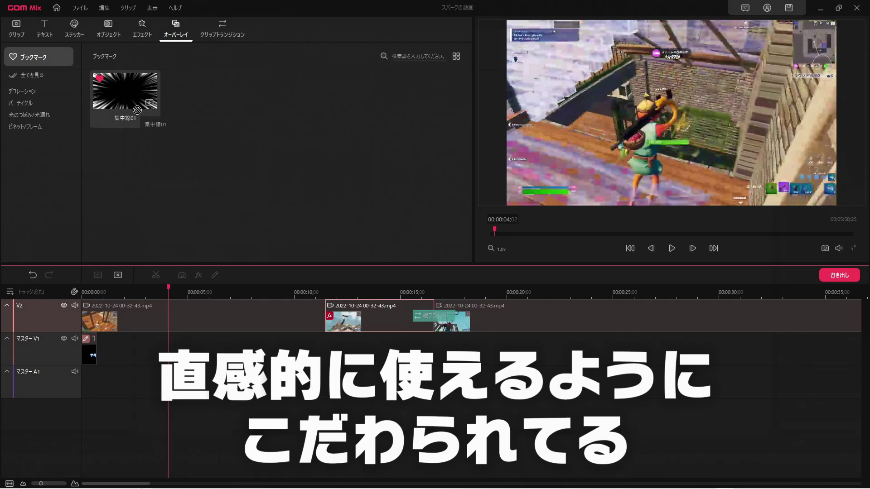
{"action": "left_click_drag", "start_coordinate": [137, 110], "coordinate": [348, 317]}
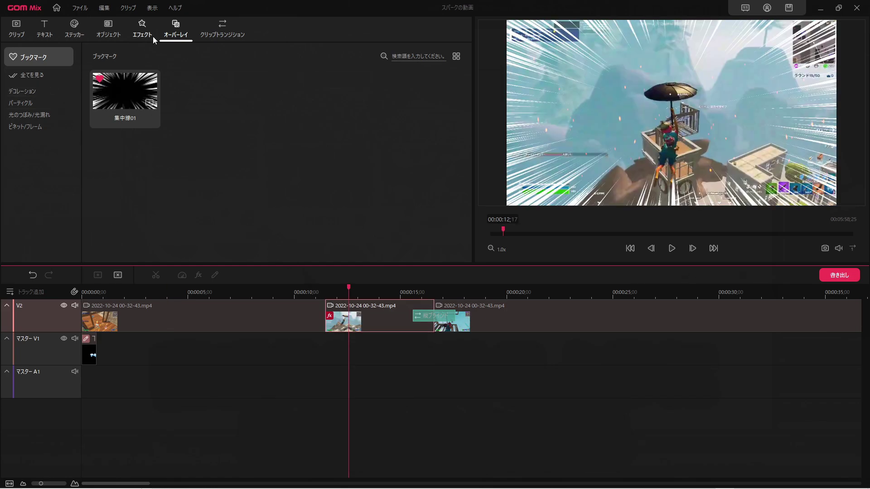
- Apply the 浮かび上がるハート decoration overlay to the middle V2 segment and play it back from about 00:00:10
{"action": "left_click", "coordinate": [23, 102]}
{"action": "left_click", "coordinate": [25, 91]}
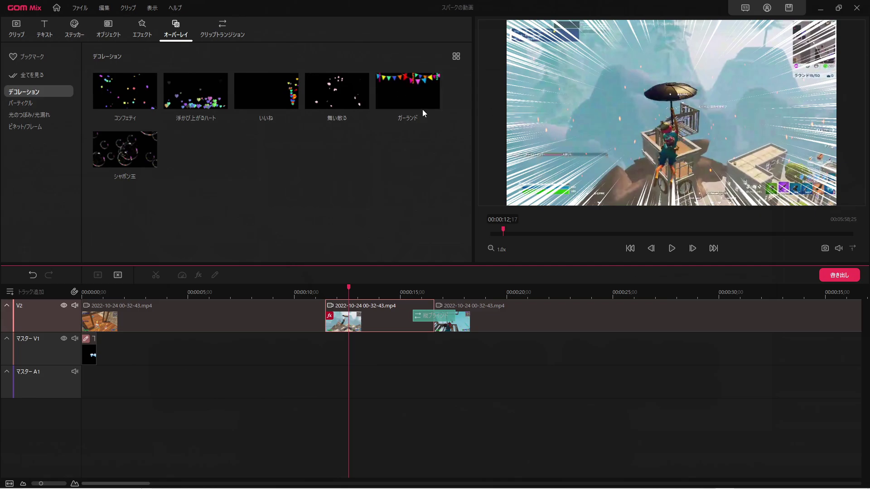
{"action": "left_click_drag", "start_coordinate": [182, 86], "coordinate": [363, 303]}
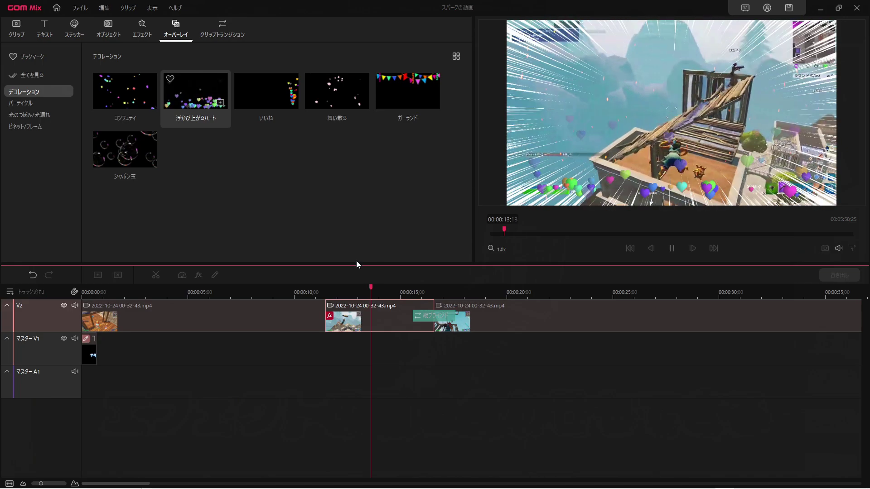
{"action": "left_click", "coordinate": [311, 295]}
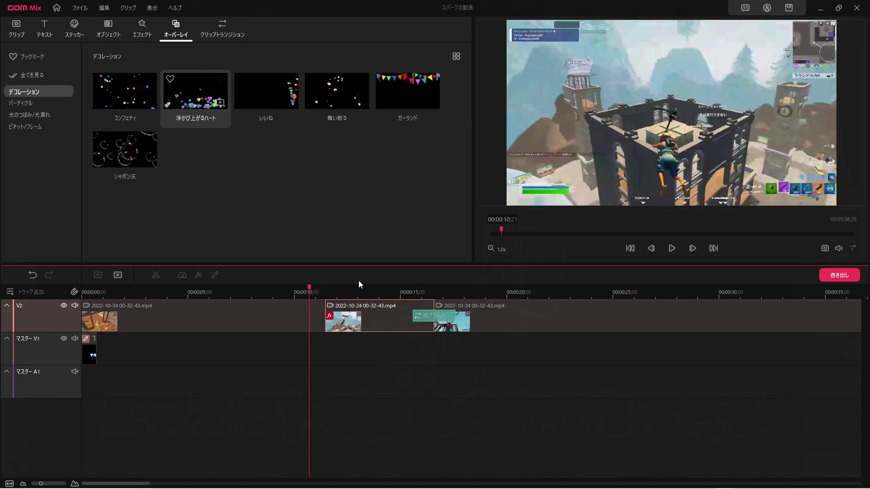
{"action": "left_click_drag", "start_coordinate": [470, 294], "coordinate": [461, 295]}
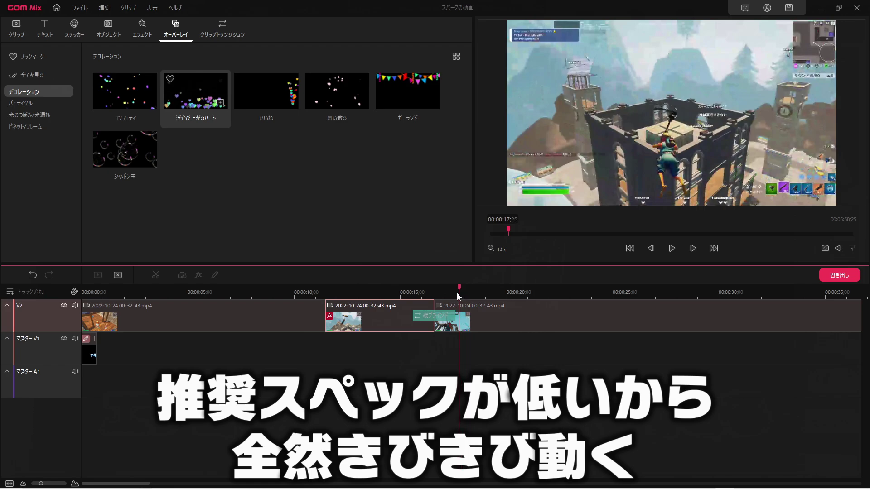
{"action": "left_click_drag", "start_coordinate": [326, 287], "coordinate": [312, 289]}
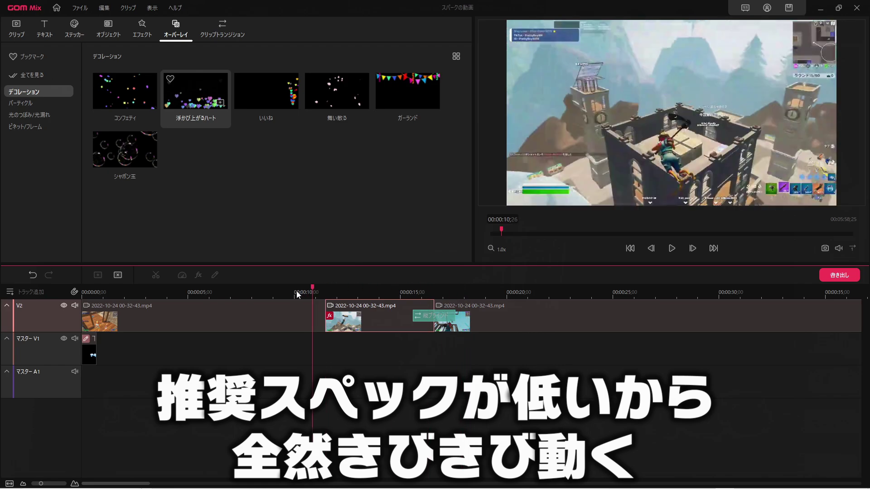
{"action": "key", "text": "space"}
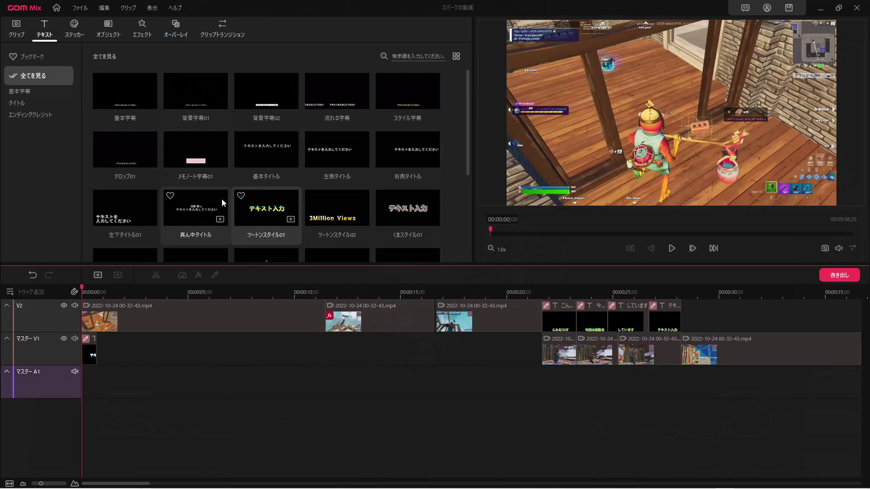
- Add the 左下タイトル01 text preset to V2 after the last caption, try moving its text to the right, and cancel the text edit
{"action": "scroll", "coordinate": [220, 196], "scroll_direction": "down", "scroll_amount": 3}
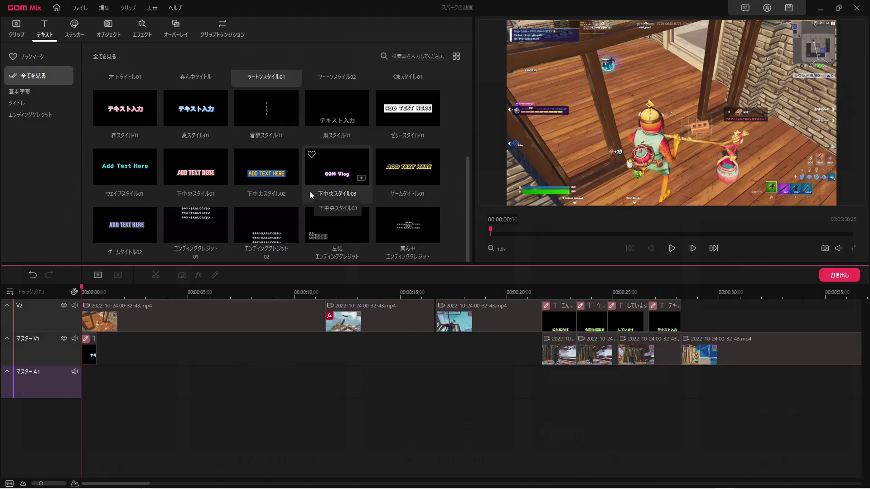
{"action": "scroll", "coordinate": [365, 187], "scroll_direction": "up", "scroll_amount": 3}
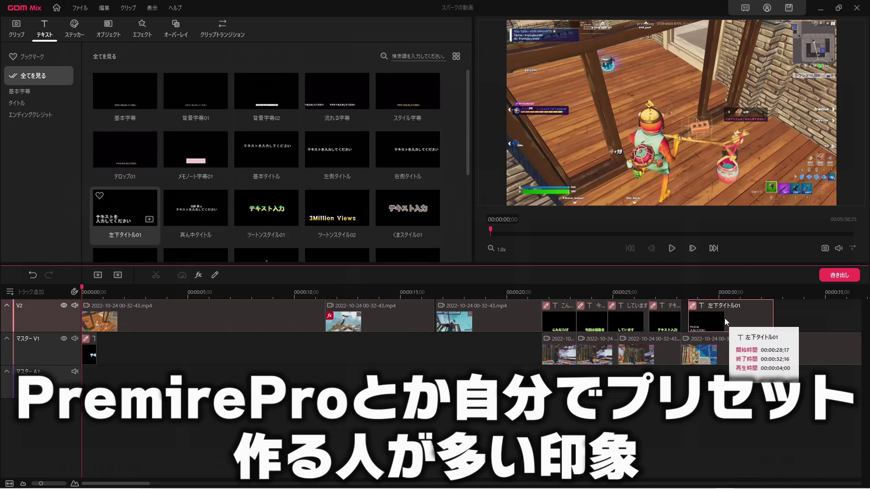
{"action": "double_click", "coordinate": [724, 318]}
{"action": "left_click_drag", "start_coordinate": [599, 176], "coordinate": [673, 176]}
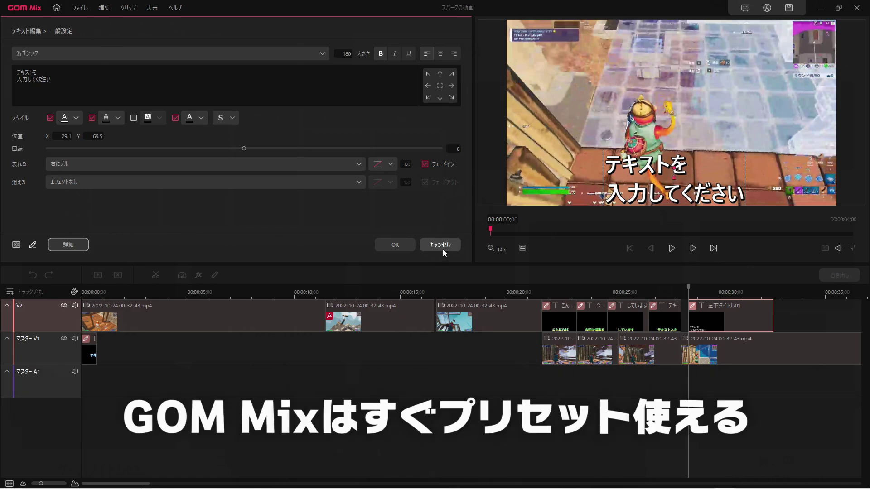
{"action": "left_click", "coordinate": [440, 245]}
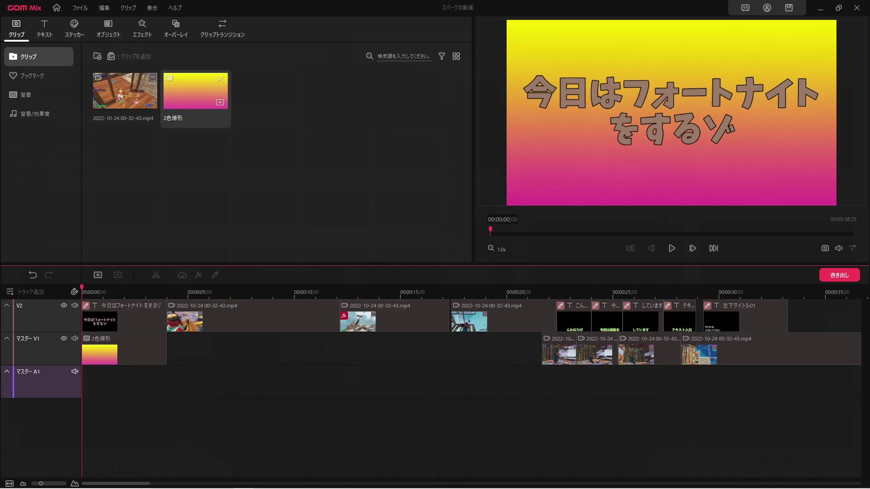
- Add the BGM files to the clip library, place the bgm1[obn] track at the start of マスター A1 and play it back
{"action": "left_click_drag", "start_coordinate": [278, 200], "coordinate": [278, 198]}
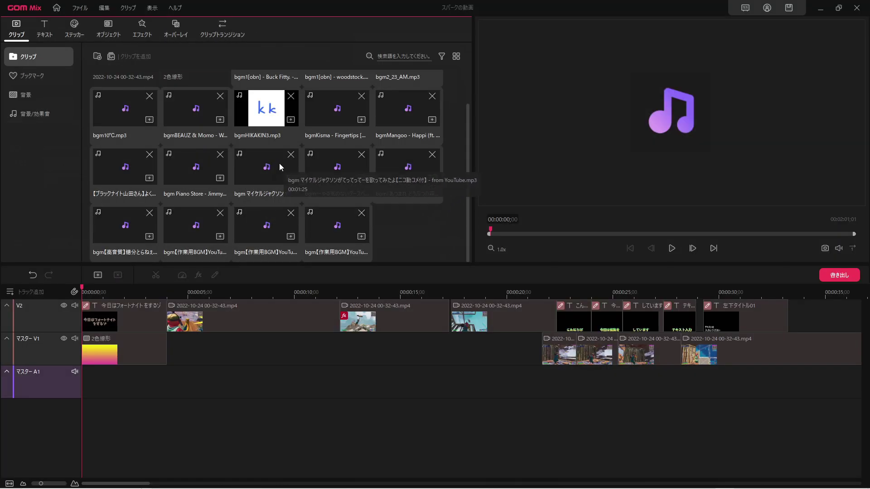
{"action": "left_click_drag", "start_coordinate": [169, 359], "coordinate": [86, 385]}
{"action": "key", "text": "space"}
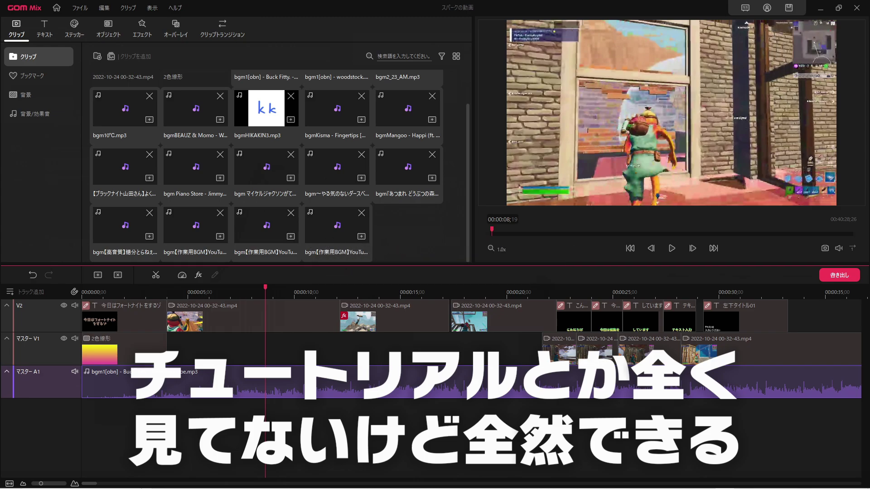
- Shift the V2 segment with the effects slightly later and place the surprise.mp3 sound effect on マスター A1 at its start
{"action": "left_click", "coordinate": [359, 317]}
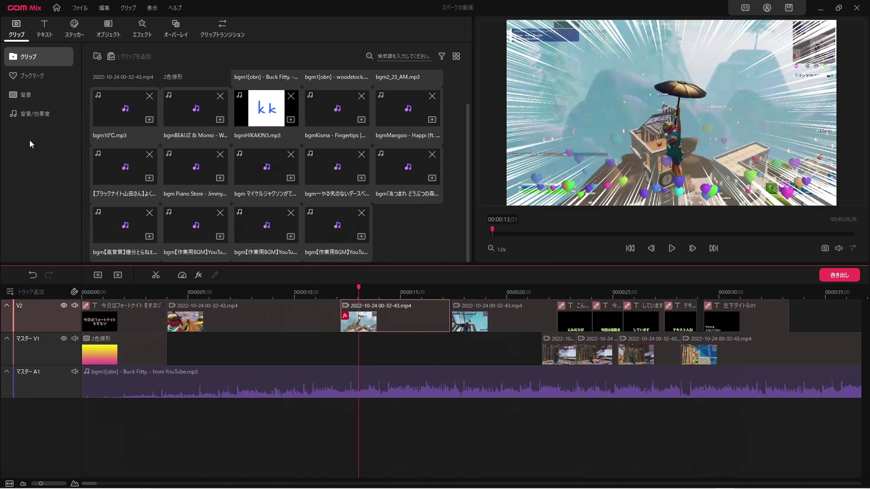
{"action": "left_click_drag", "start_coordinate": [358, 317], "coordinate": [376, 317]}
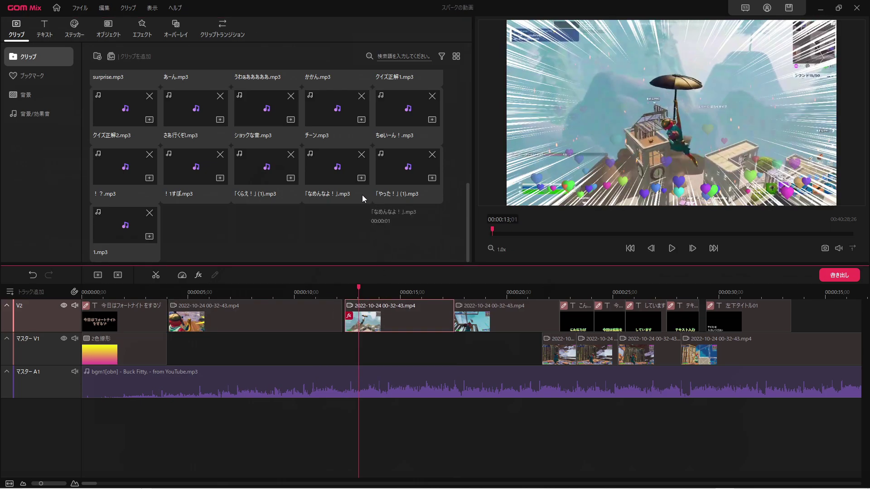
{"action": "scroll", "coordinate": [362, 194], "scroll_direction": "down", "scroll_amount": 2}
{"action": "scroll", "coordinate": [327, 127], "scroll_direction": "up", "scroll_amount": 1}
{"action": "left_click_drag", "start_coordinate": [132, 132], "coordinate": [373, 412]}
{"action": "left_click_drag", "start_coordinate": [347, 444], "coordinate": [353, 383]}
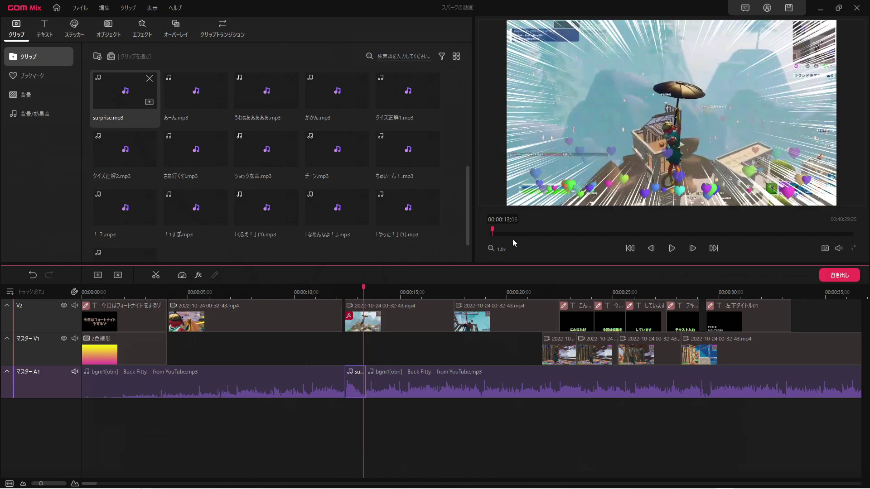
- Reposition the gameplay segments on V2 and delete all the gaps on that track at once
{"action": "left_click_drag", "start_coordinate": [361, 302], "coordinate": [338, 325]}
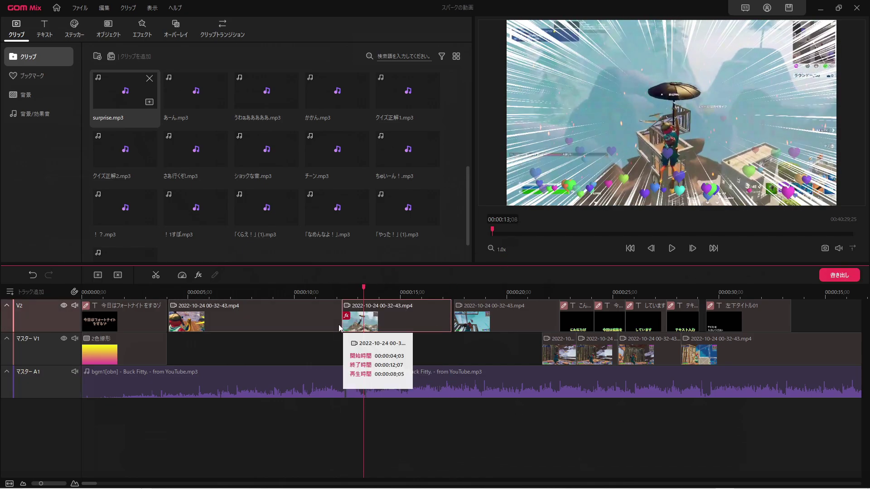
{"action": "left_click", "coordinate": [328, 290]}
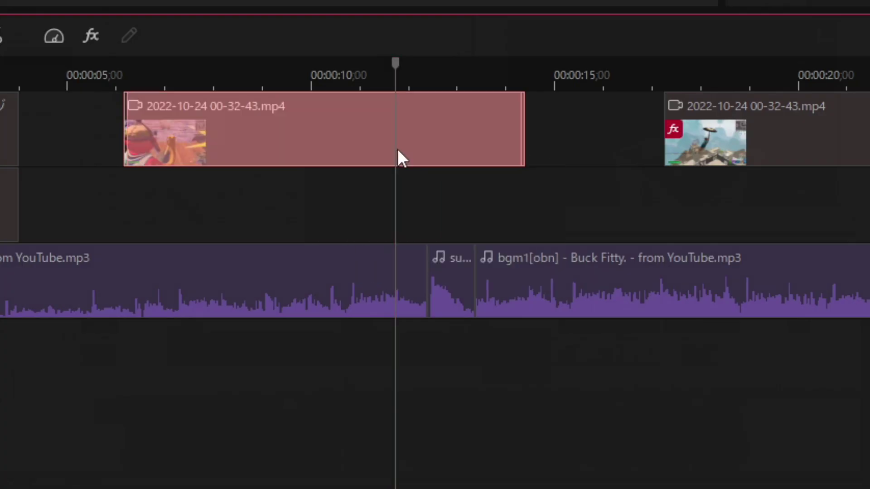
{"action": "right_click", "coordinate": [82, 134]}
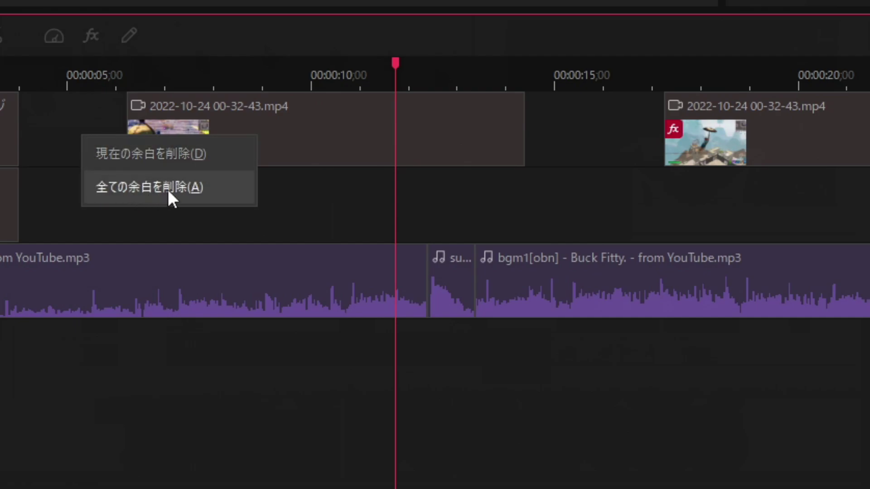
{"action": "left_click", "coordinate": [213, 185]}
- Delete only the current gap (現在の余白を削除) after the middle gameplay segment on V2
{"action": "left_click", "coordinate": [733, 64]}
{"action": "left_click", "coordinate": [260, 78]}
{"action": "left_click", "coordinate": [687, 138]}
{"action": "right_click", "coordinate": [467, 324]}
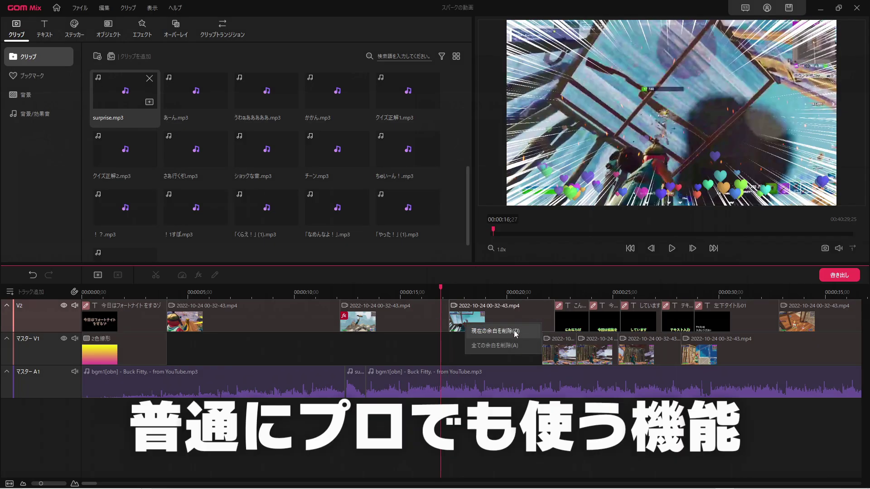
{"action": "left_click", "coordinate": [453, 349]}
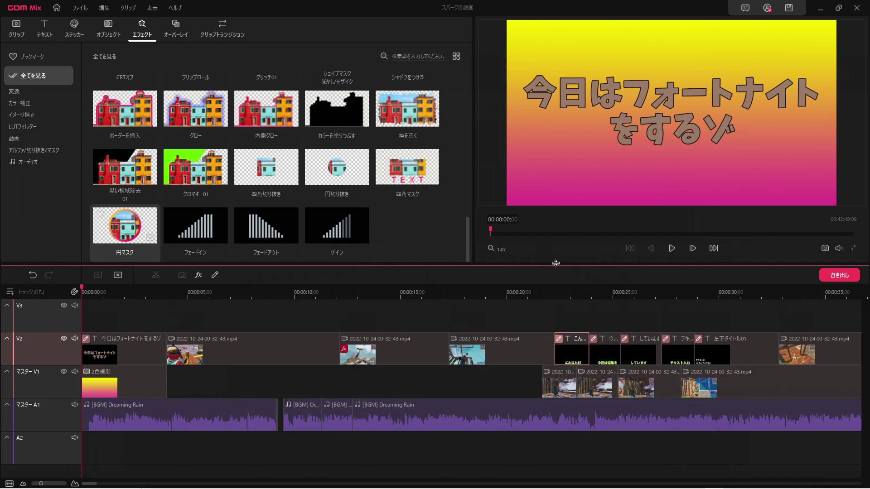
- Export スパークの動画 as MP4 at 1920 × 1080 with the Youtube (16:9) preset and いい quality, and play the exported file
{"action": "left_click", "coordinate": [439, 179]}
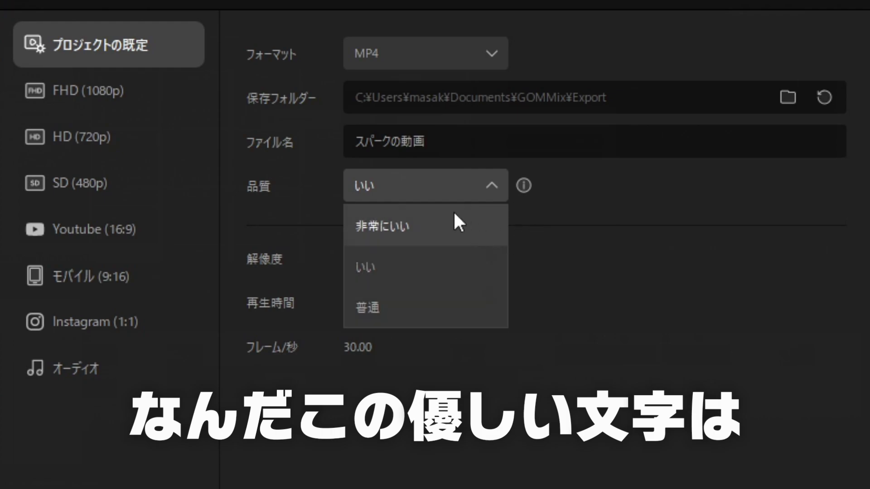
{"action": "left_click", "coordinate": [454, 216]}
{"action": "left_click", "coordinate": [61, 238]}
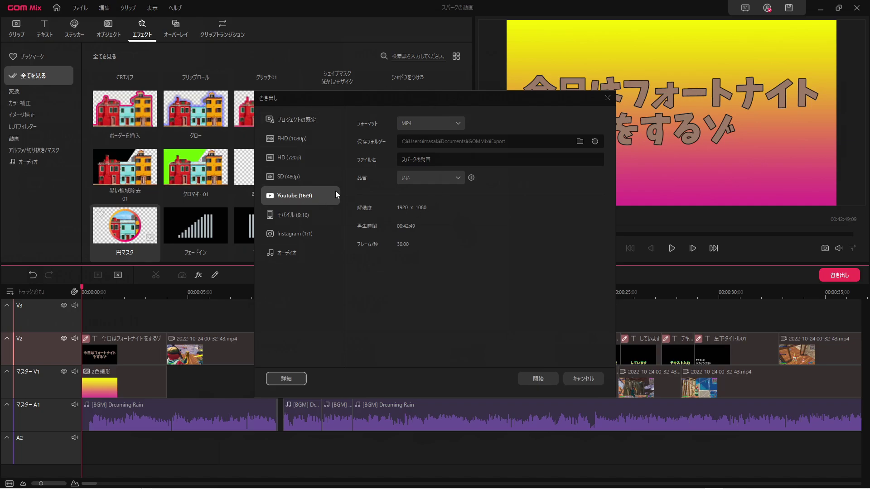
{"action": "left_click", "coordinate": [552, 375]}
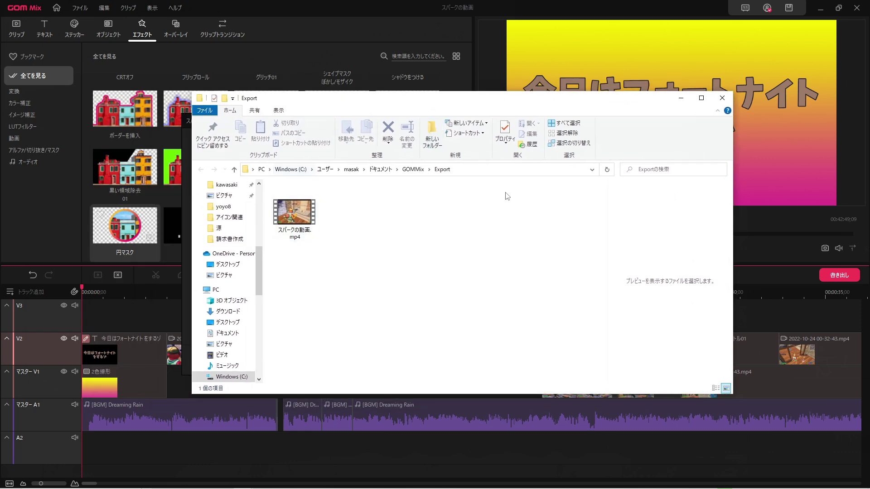
{"action": "double_click", "coordinate": [294, 213]}
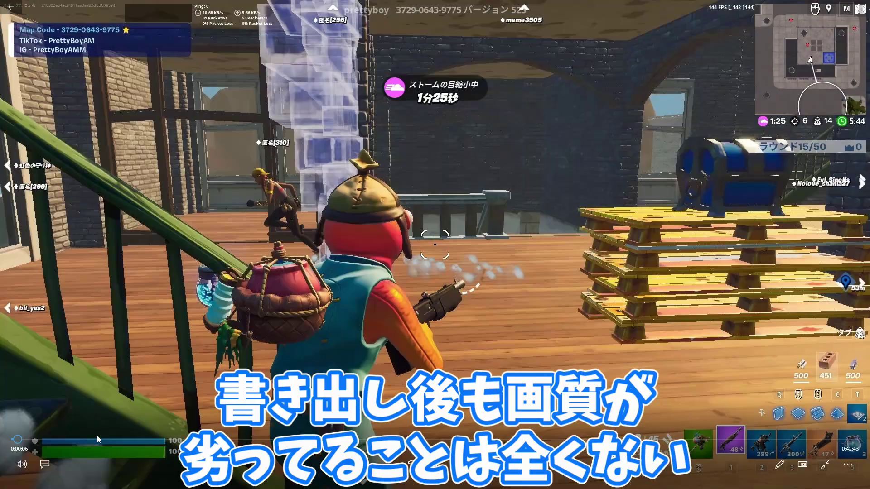
{"action": "left_click", "coordinate": [91, 439]}
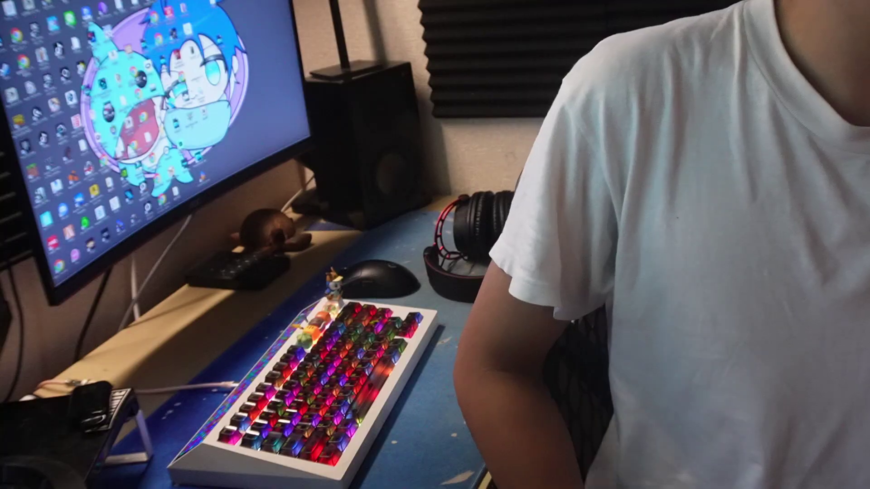